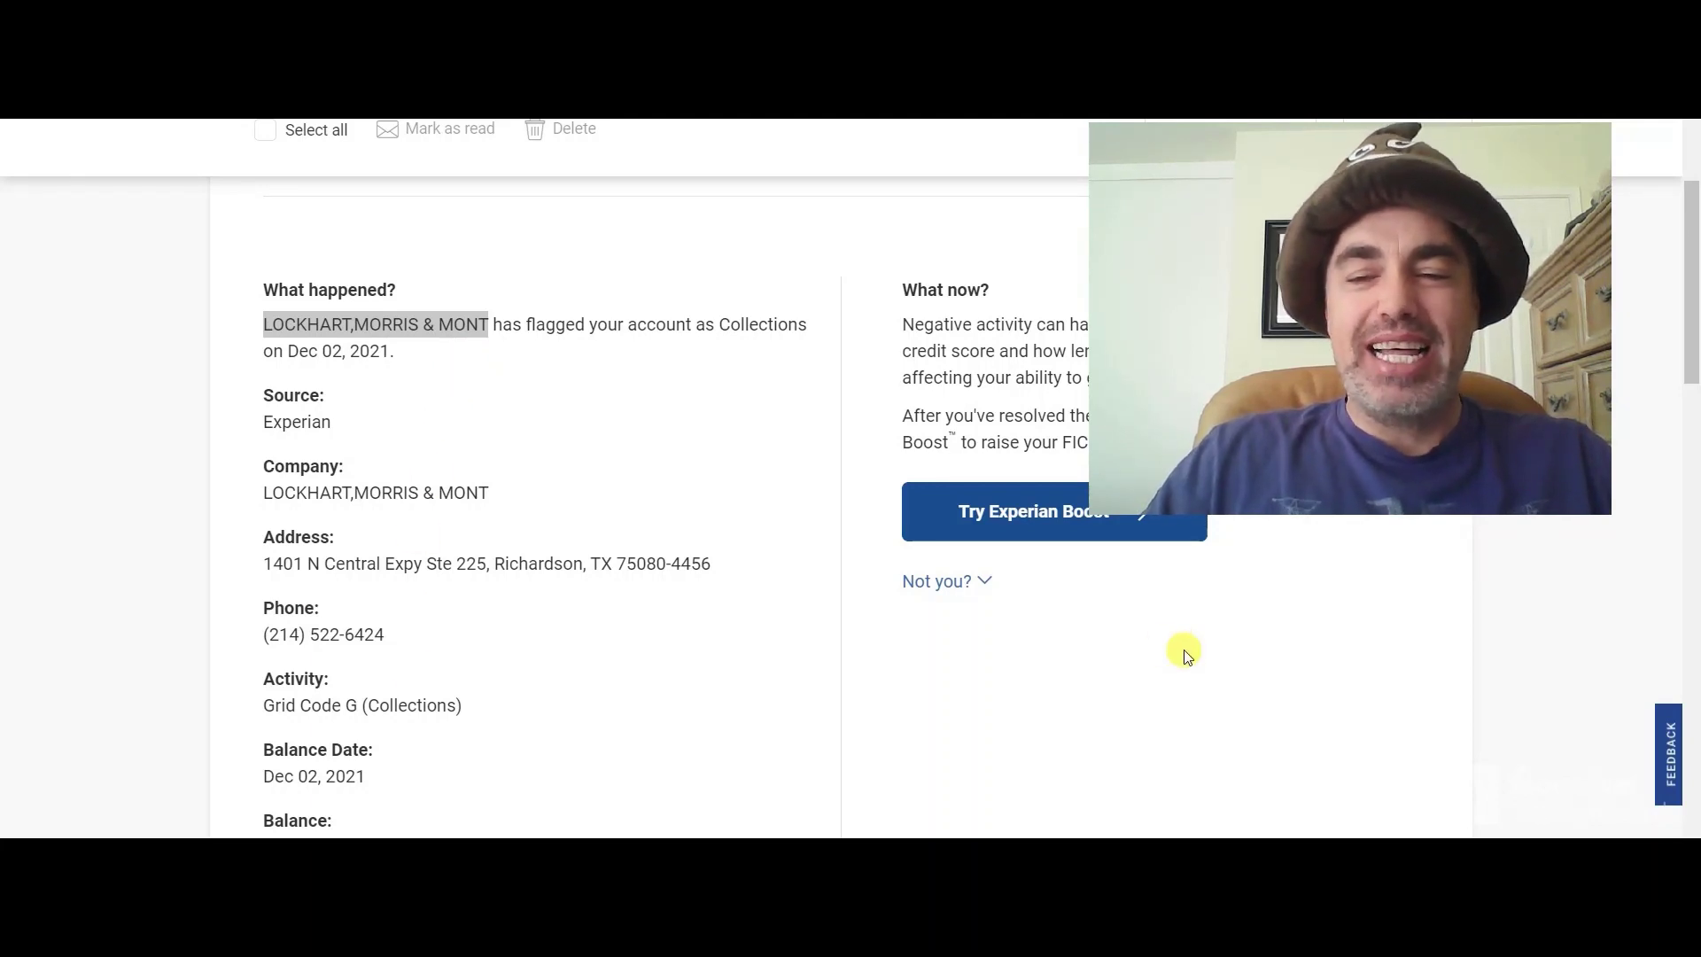
Review the LOCKHART,MORRIS & MONT collections alert and select the company name for a Bing search.
drag(1692, 304, 1692, 326)
click(321, 758)
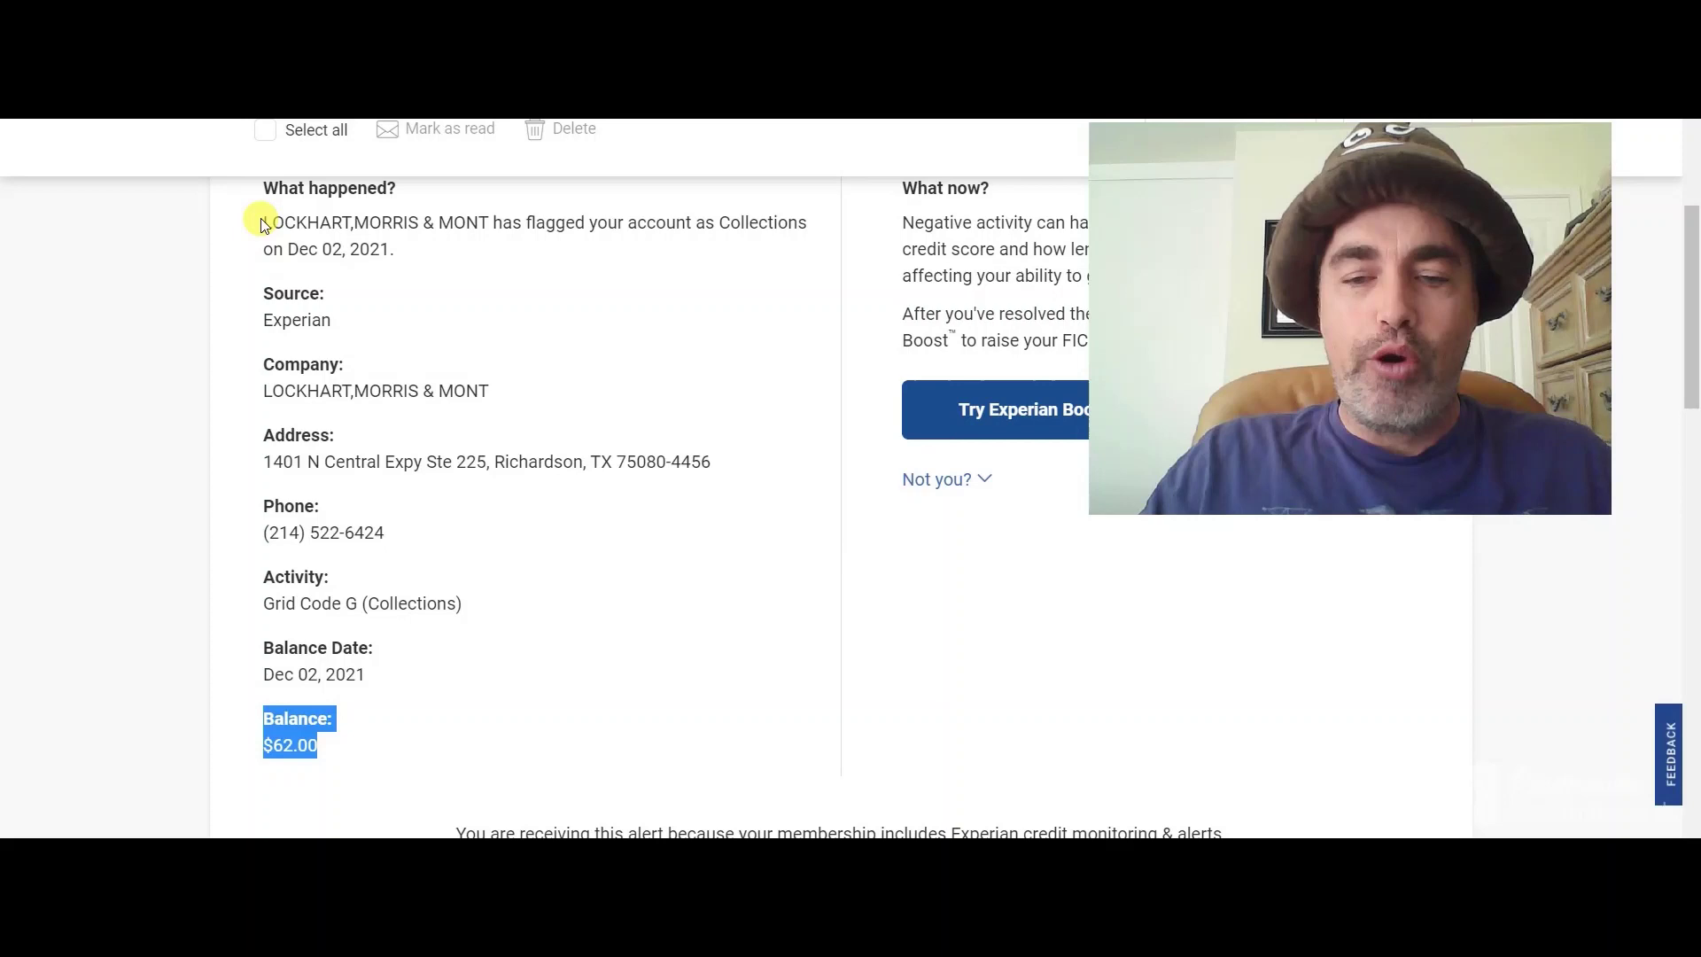
drag(267, 223, 487, 221)
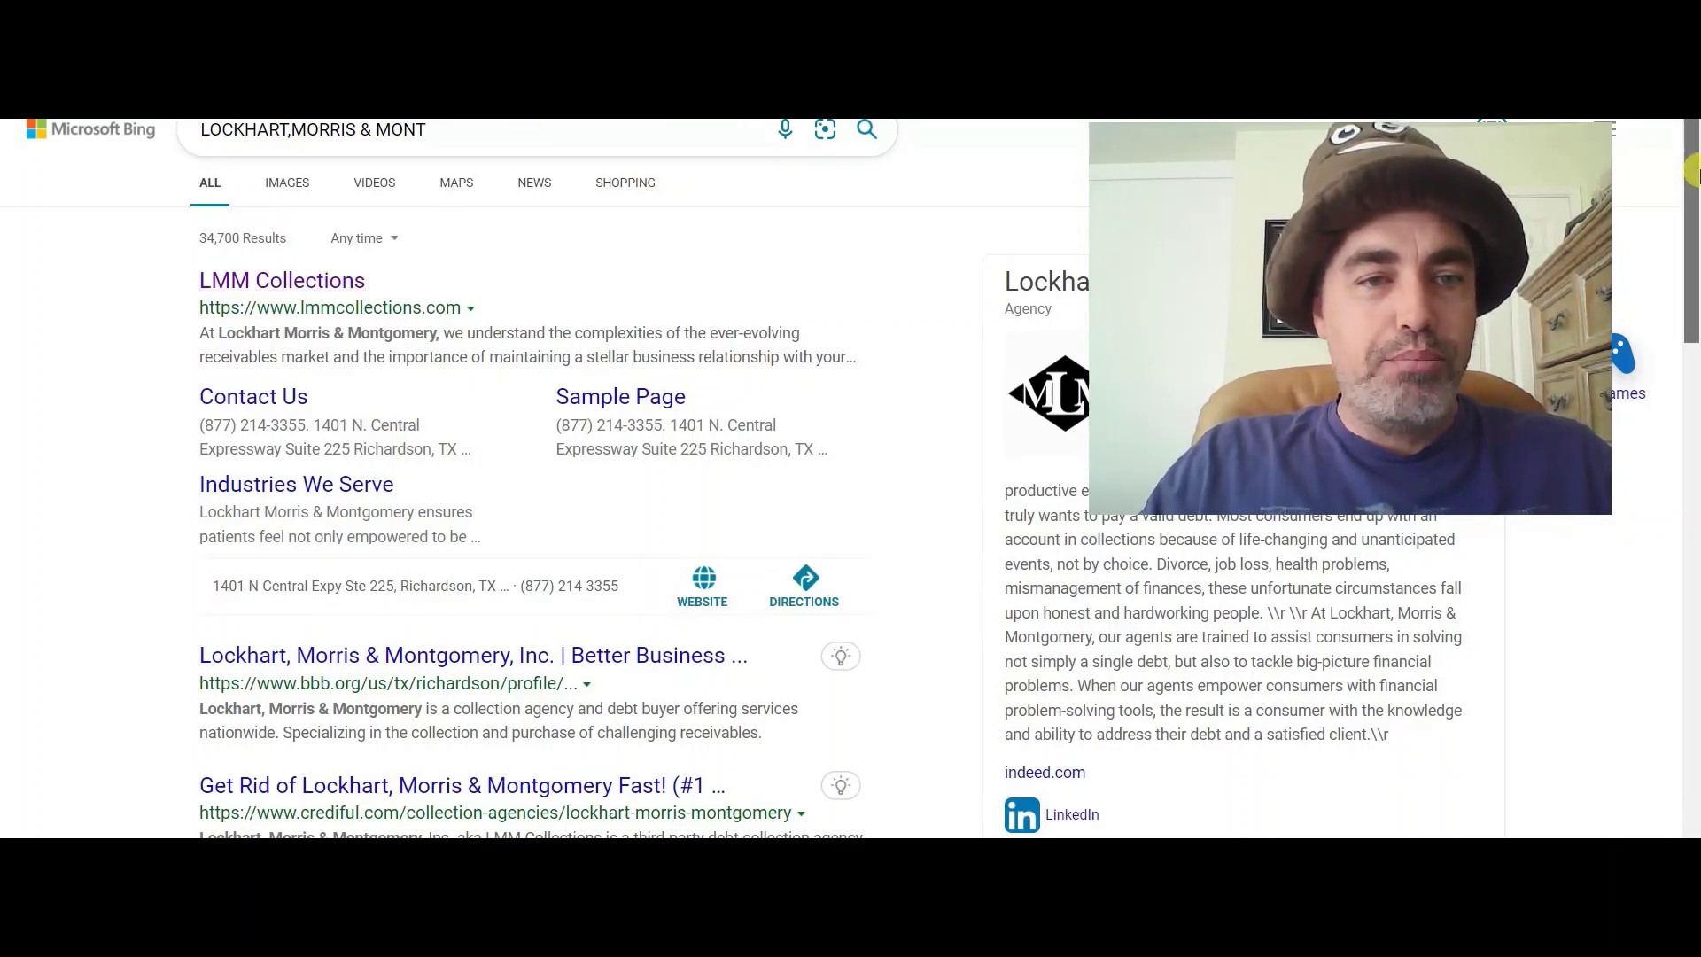
drag(1401, 162, 570, 439)
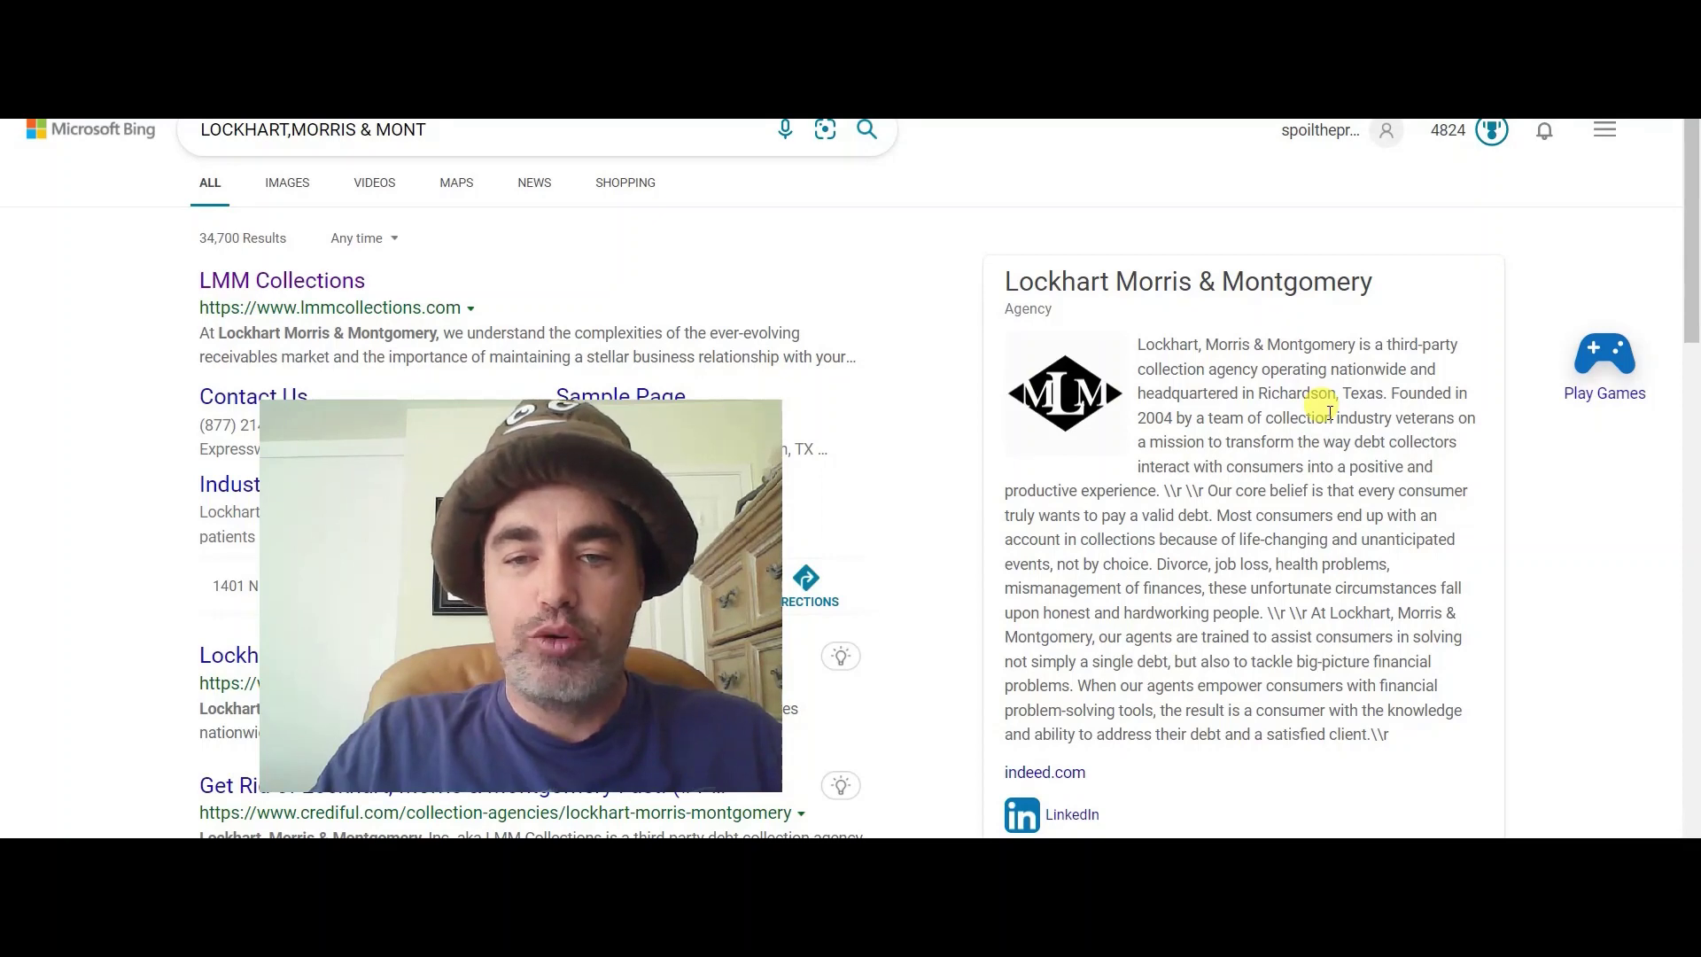
drag(471, 428, 1118, 283)
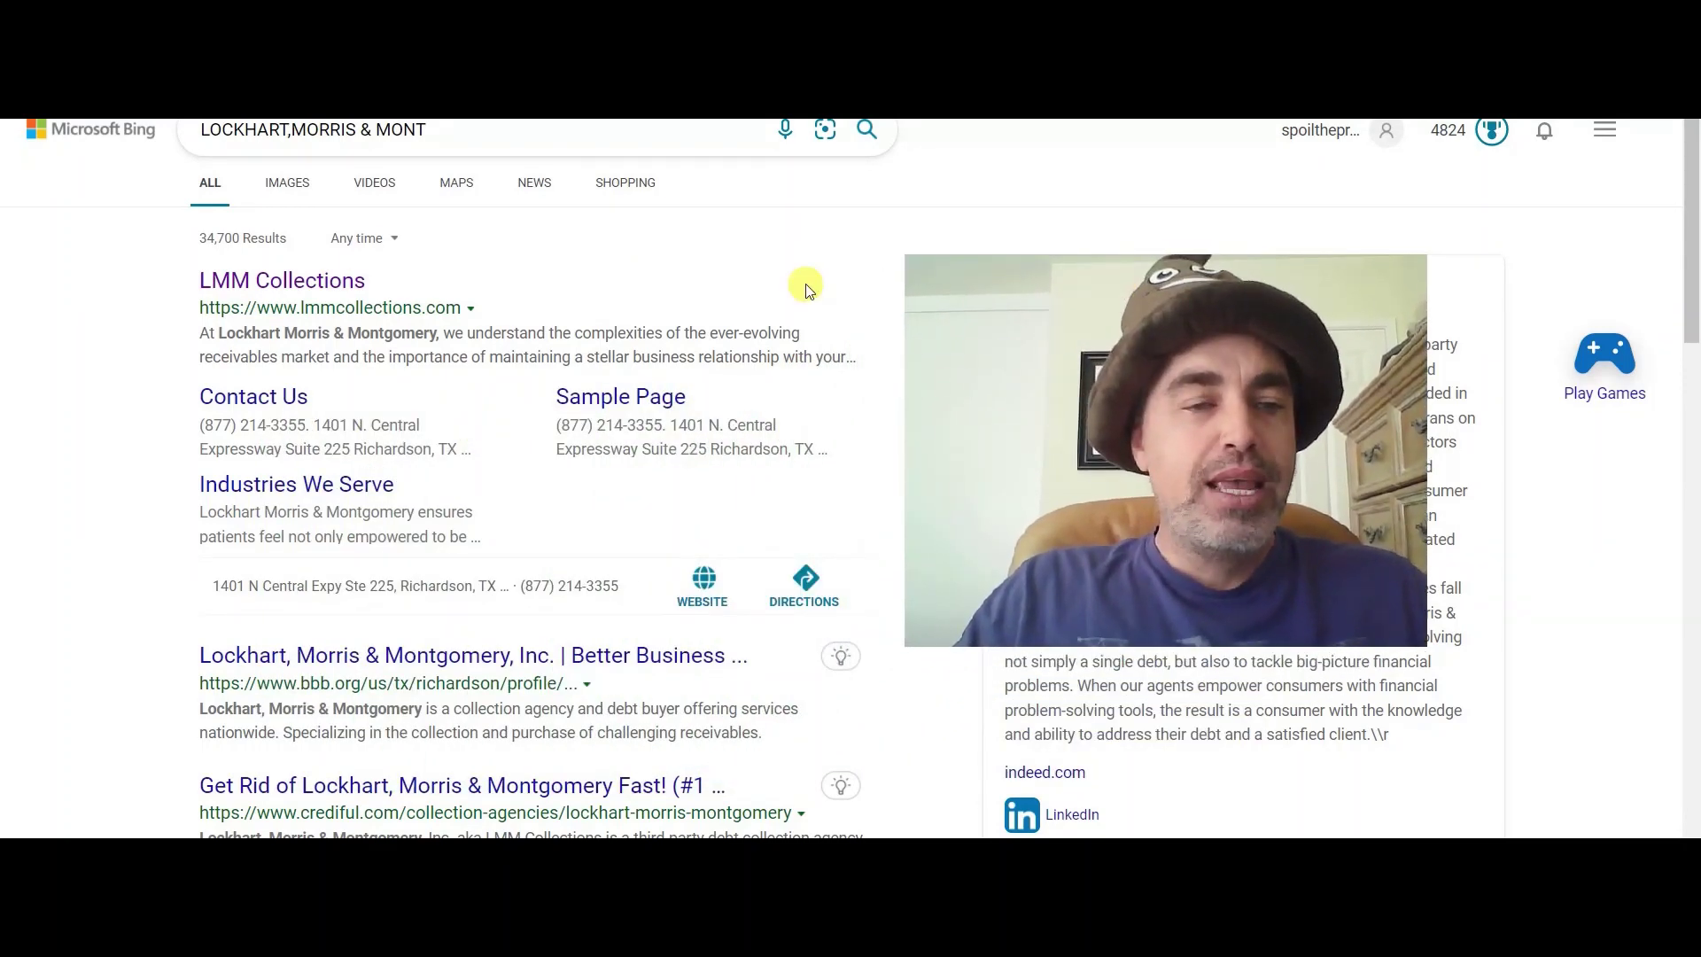
Visit the LMM Collections home page, view its 'Who We Are' section, then return to the Bing results.
click(239, 280)
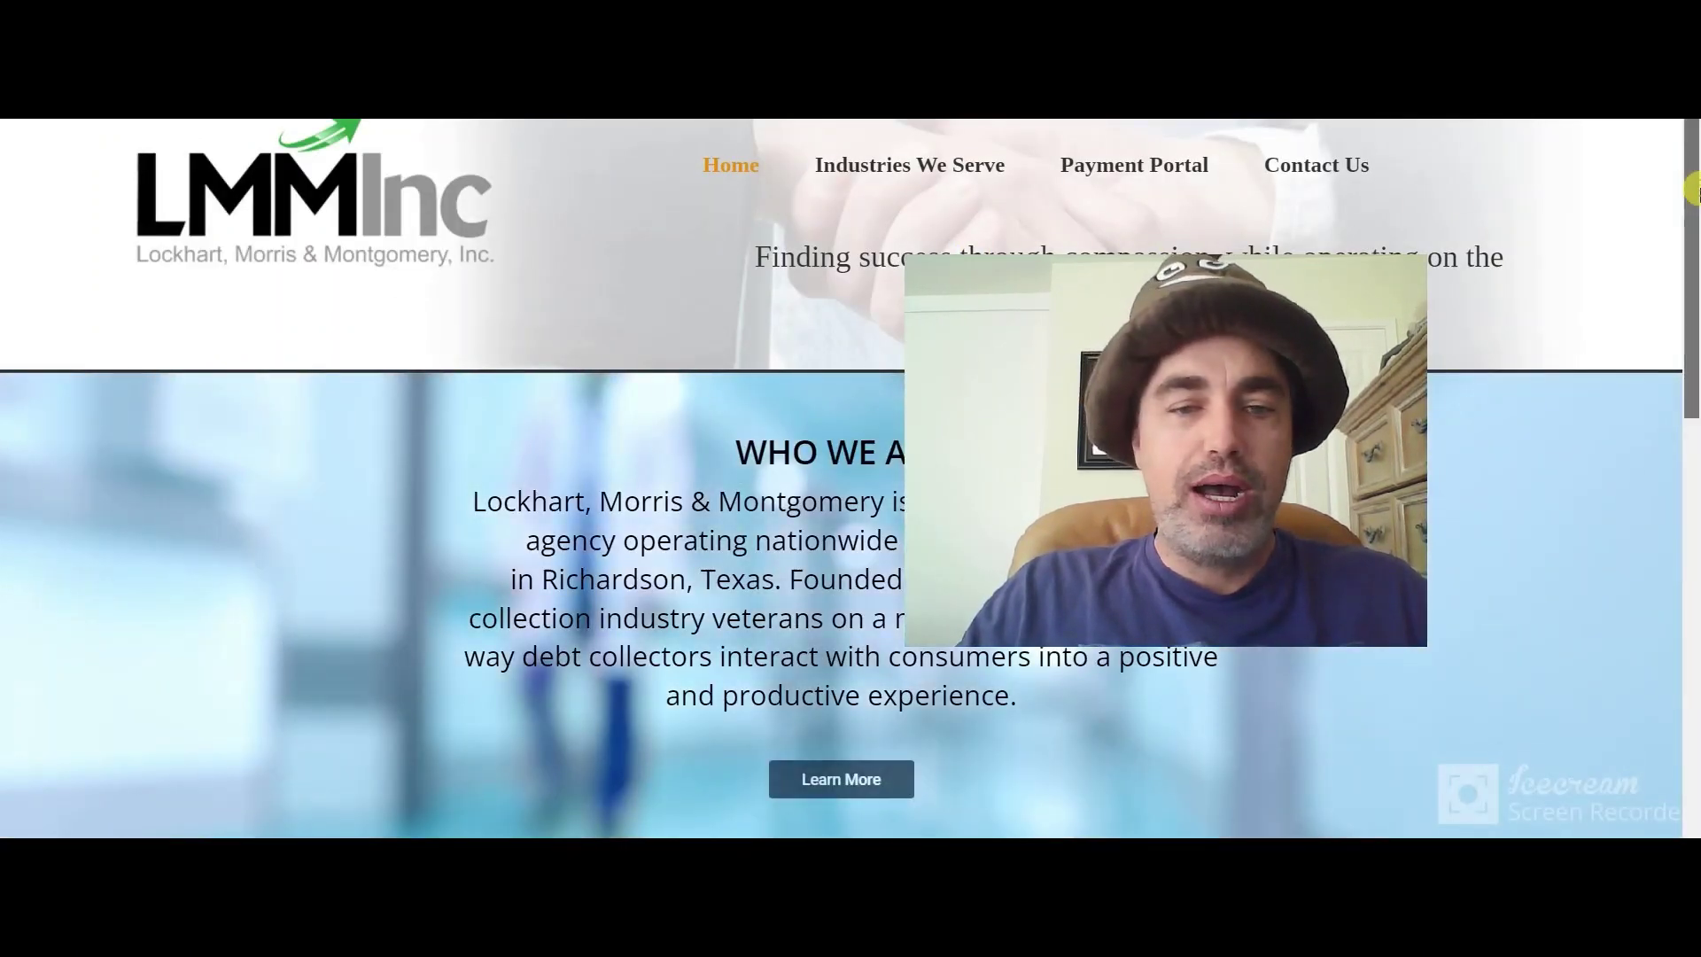
scroll(1678, 195, down, 3)
scroll(1690, 191, up, 3)
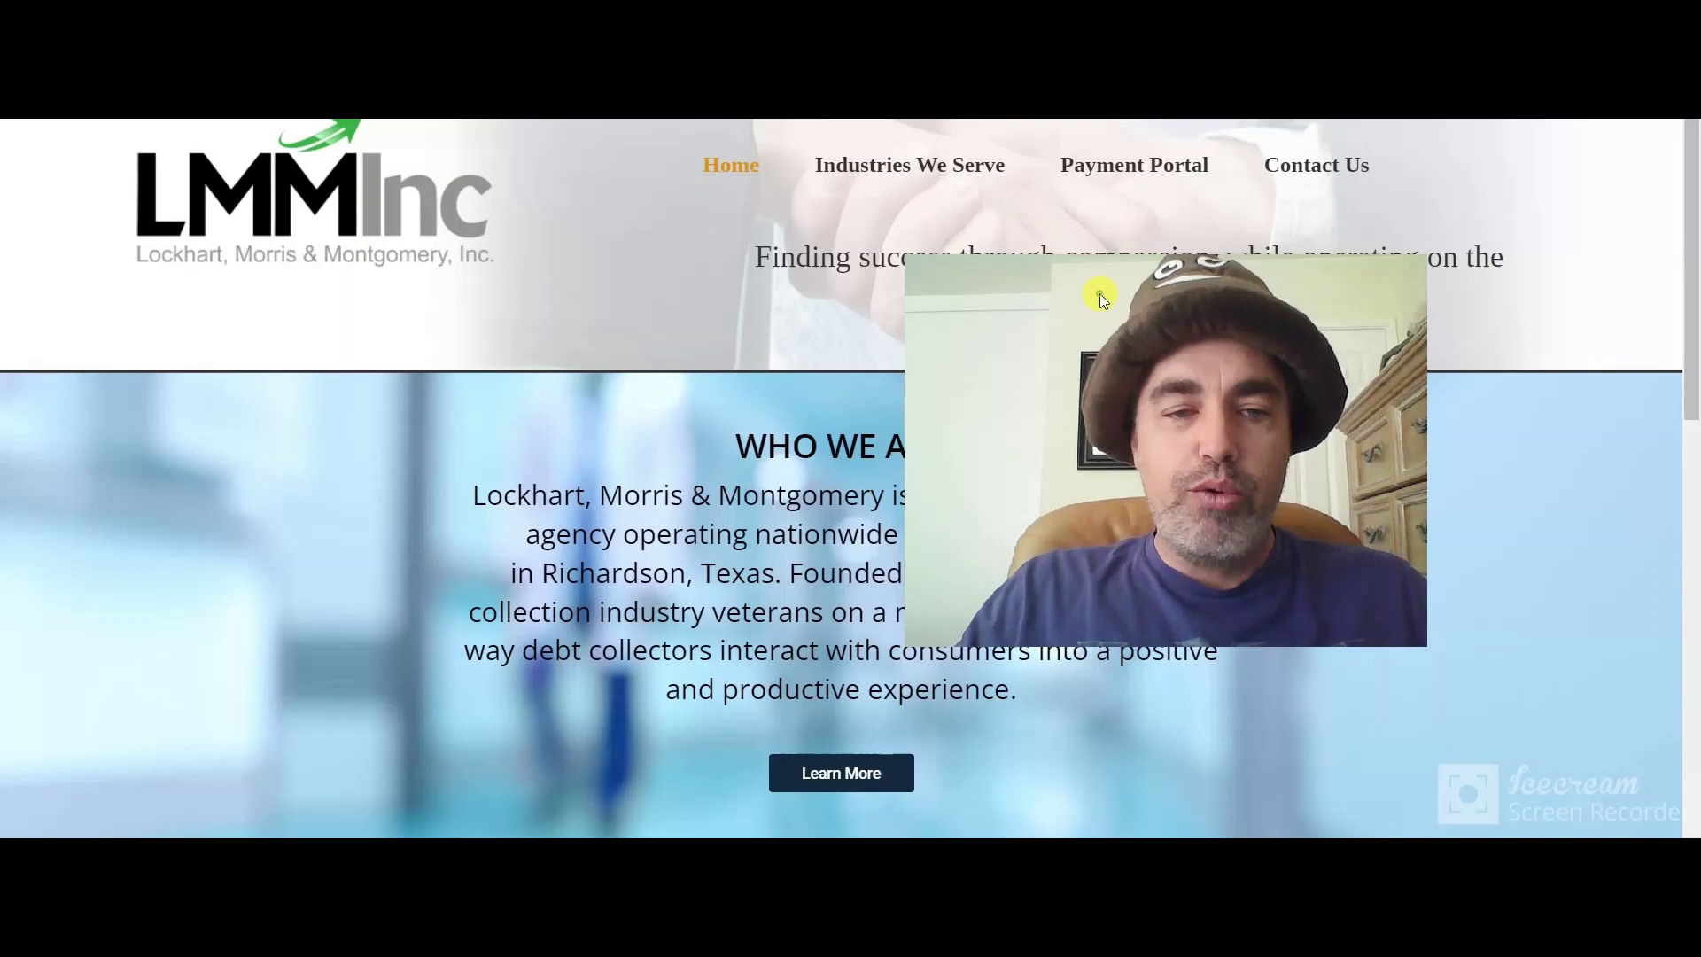
drag(1101, 292, 205, 126)
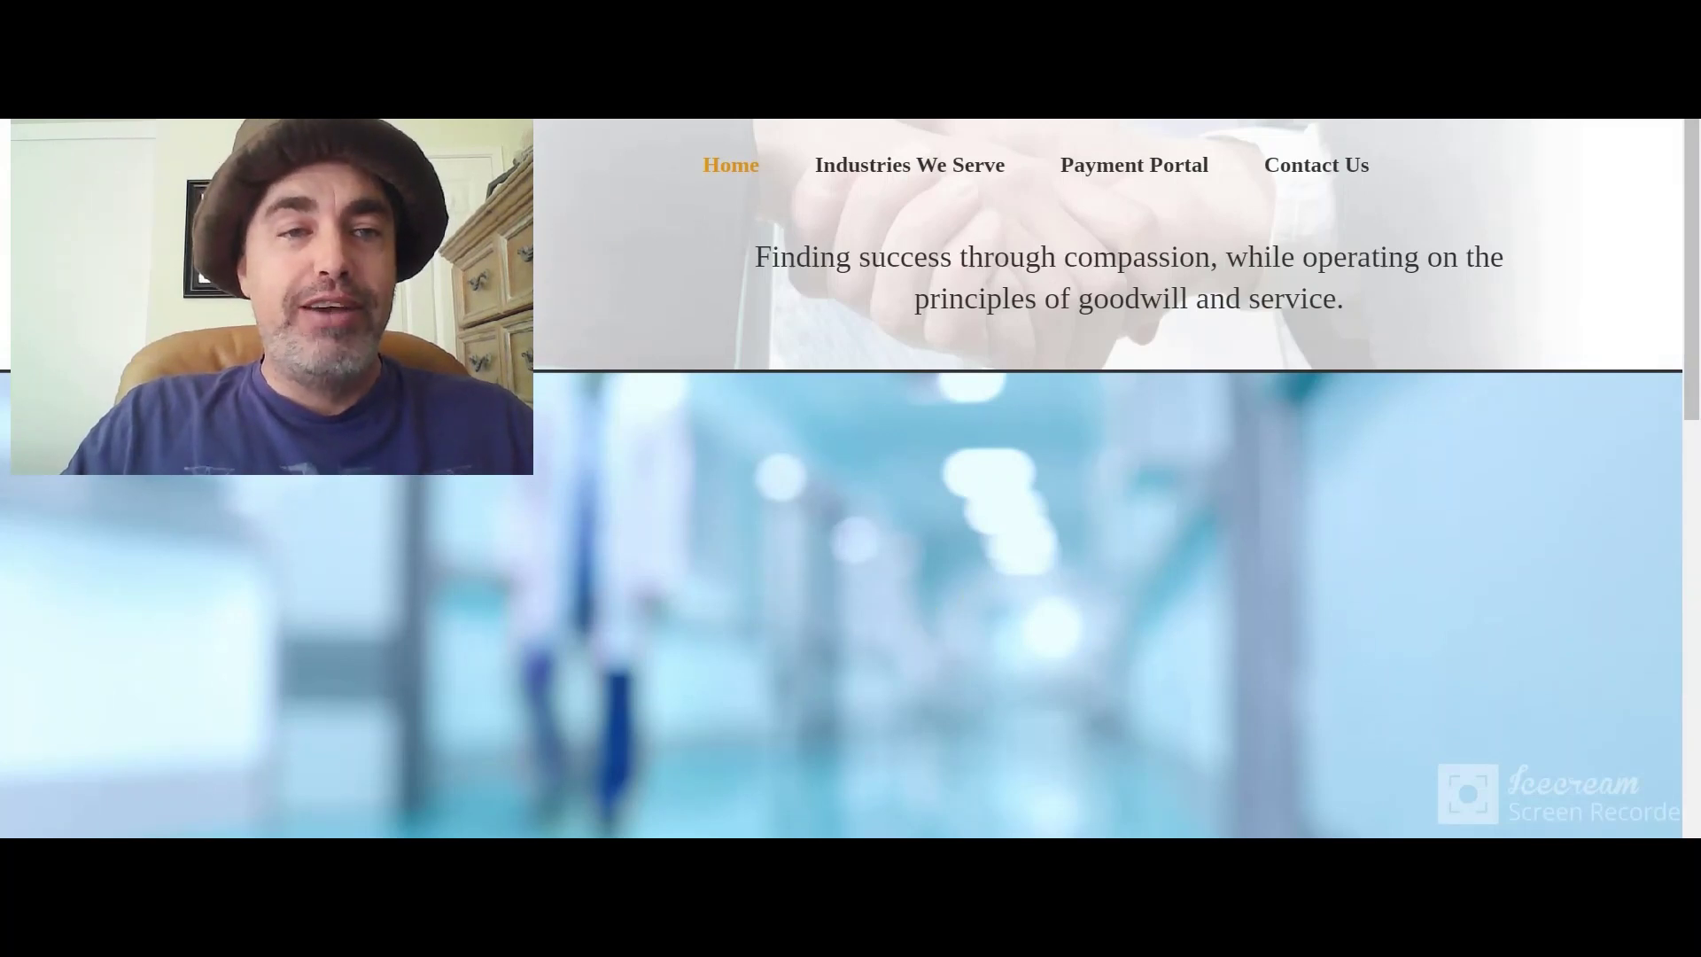
key(alt+Left)
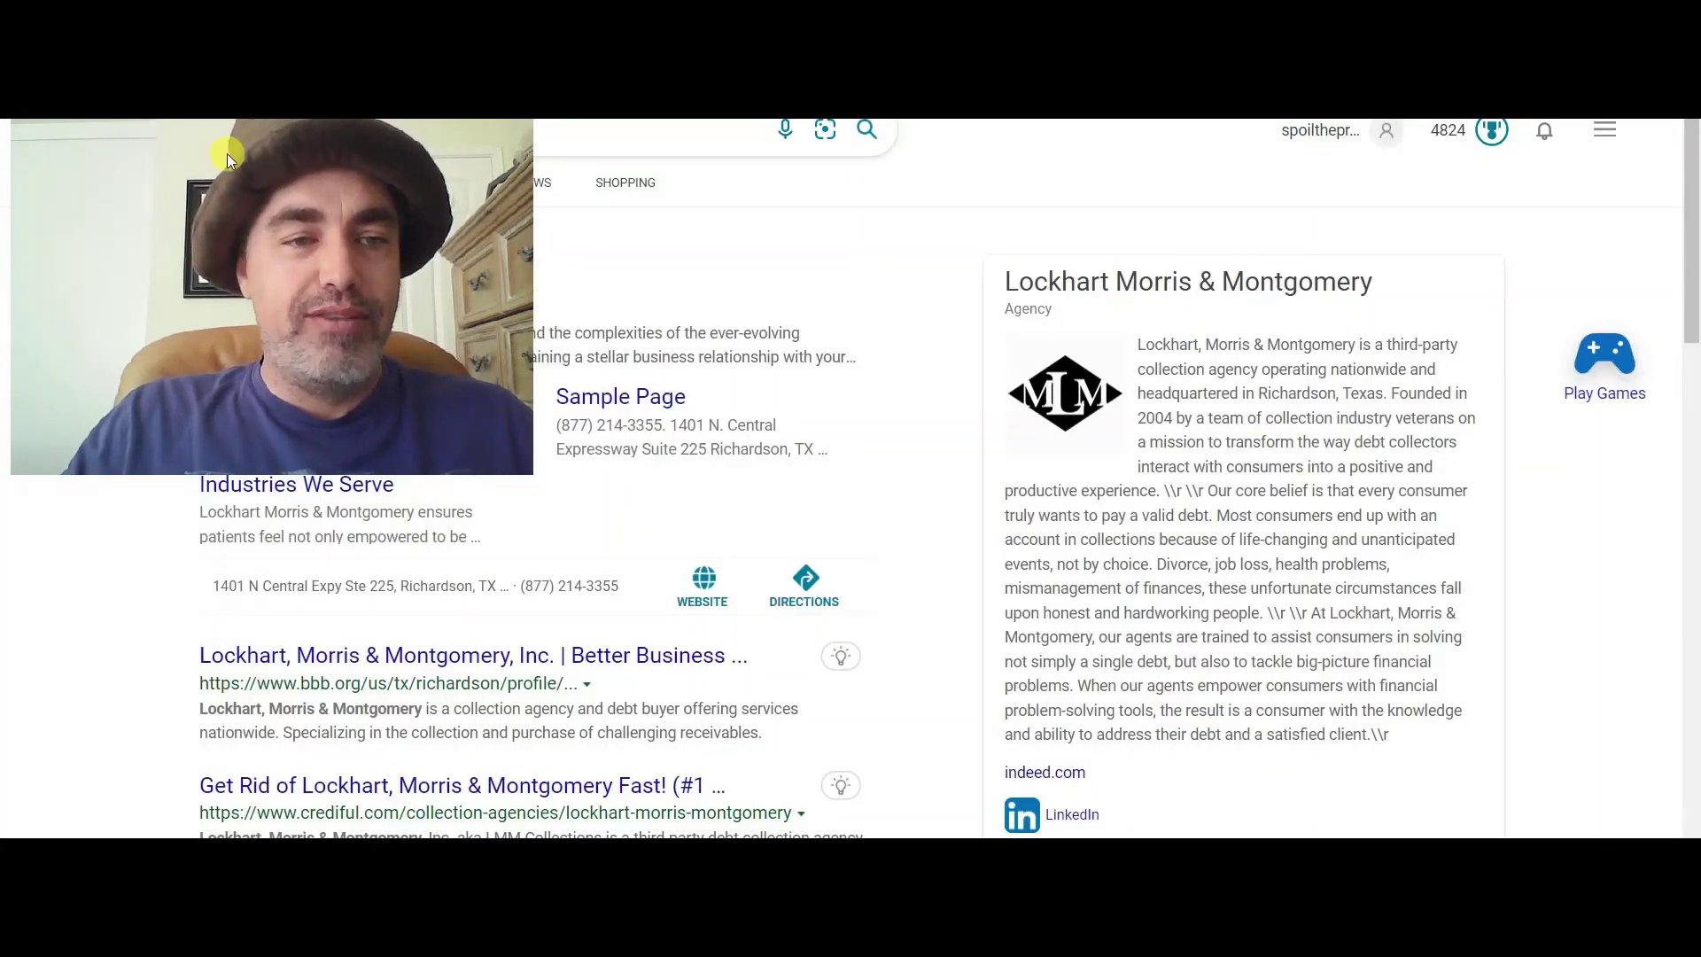
drag(210, 138, 1273, 221)
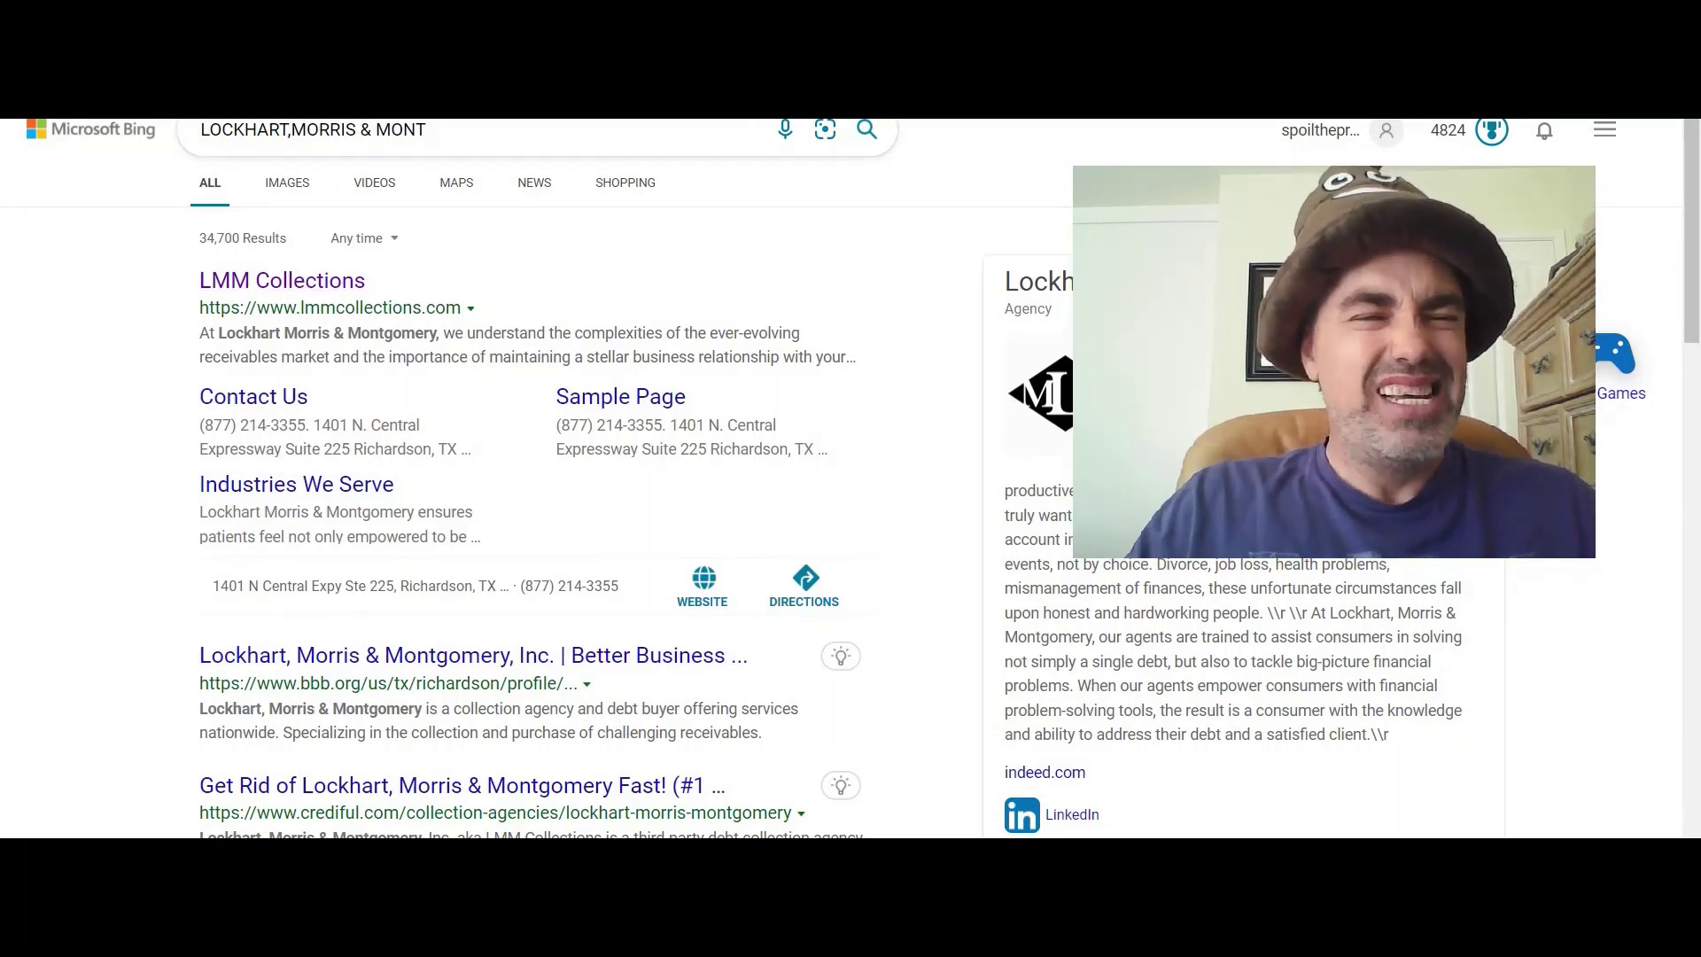
Switch back to the Experian tab and scroll the alerts down to Account Dispute Opened.
key(ctrl+Tab)
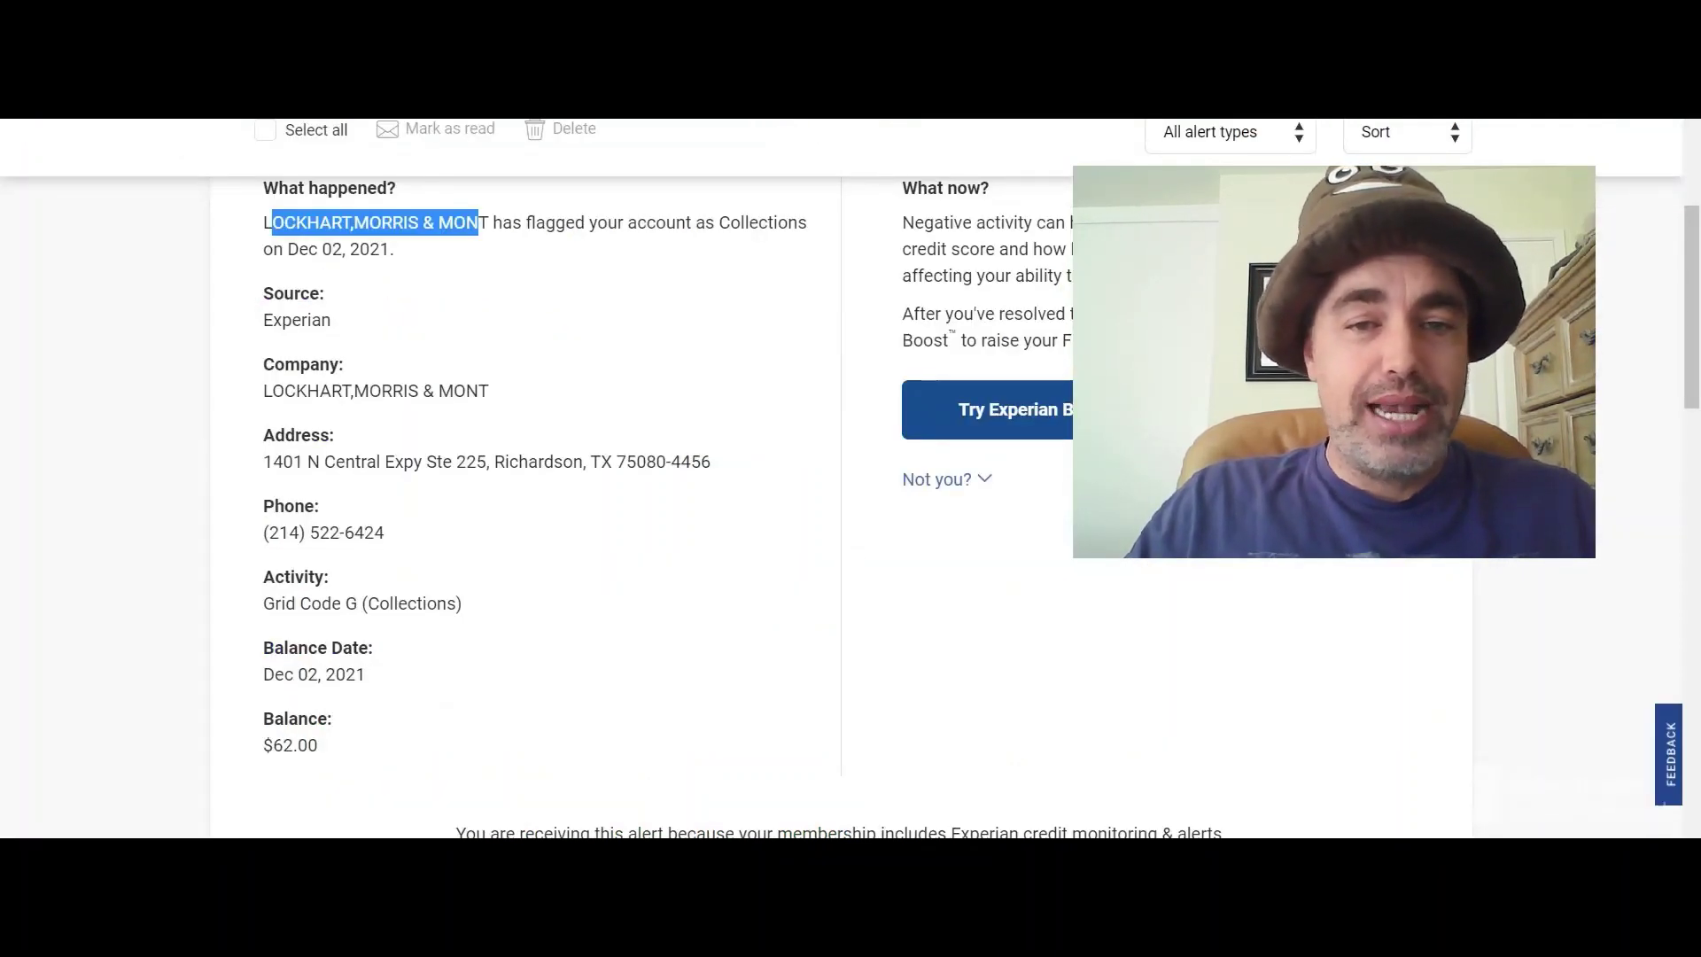
scroll(1692, 207, up, 4)
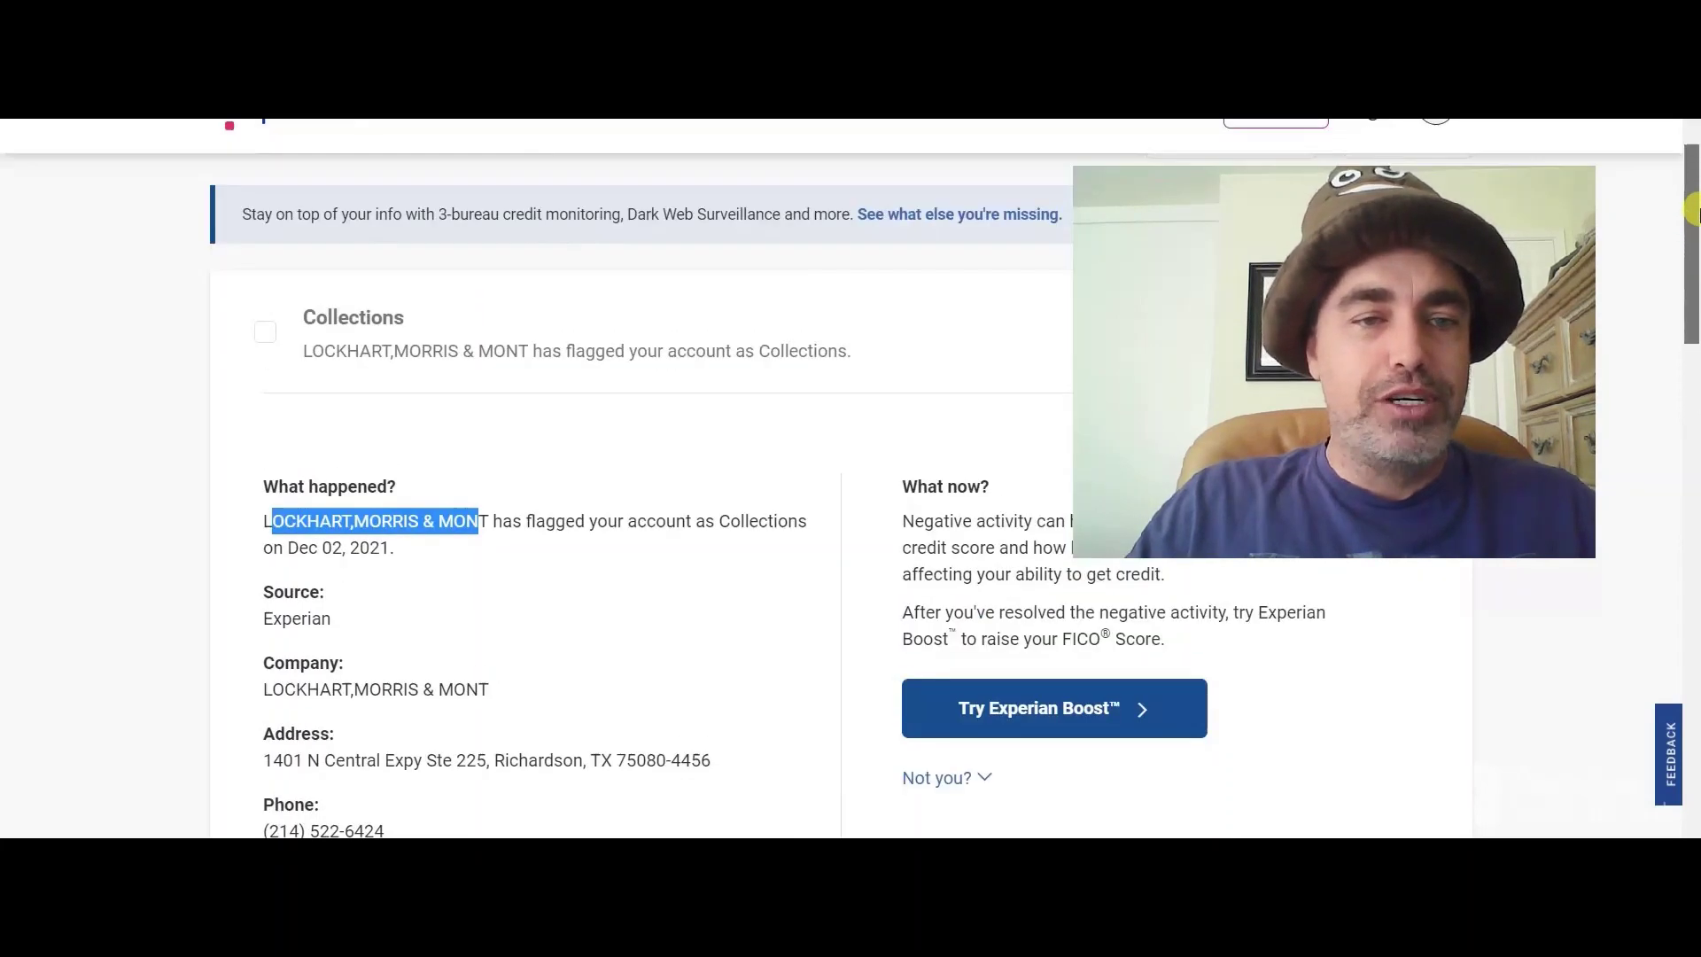
scroll(1691, 207, down, 1)
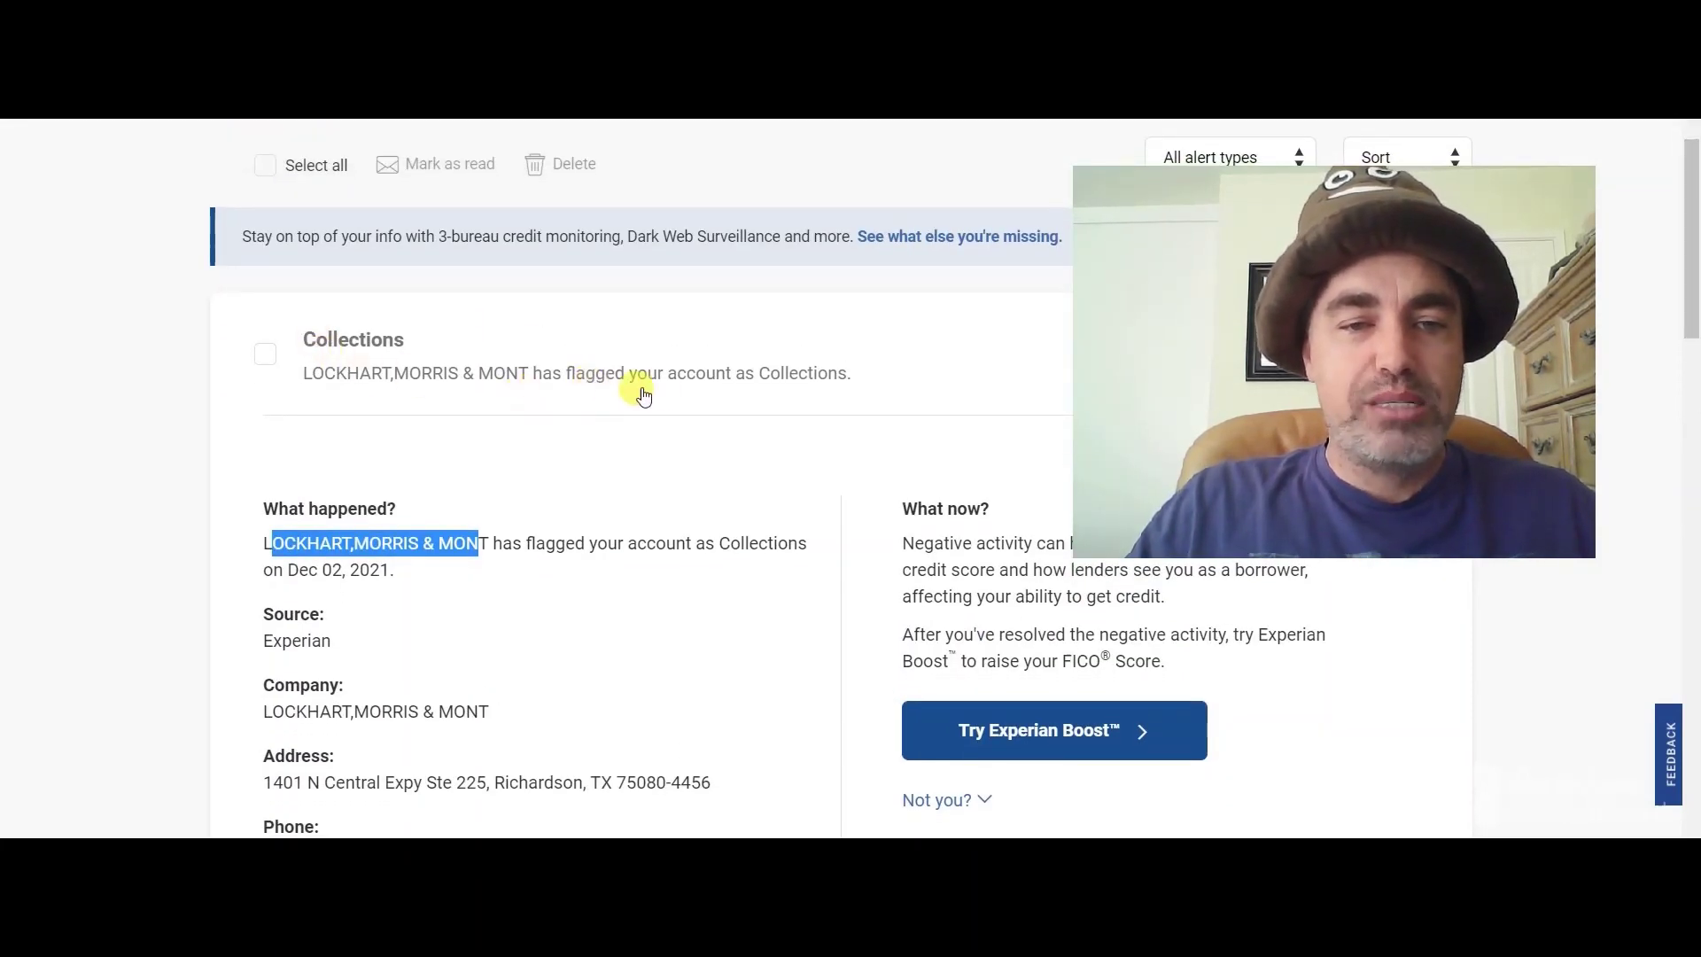
drag(1410, 198, 719, 198)
drag(1692, 238, 1692, 598)
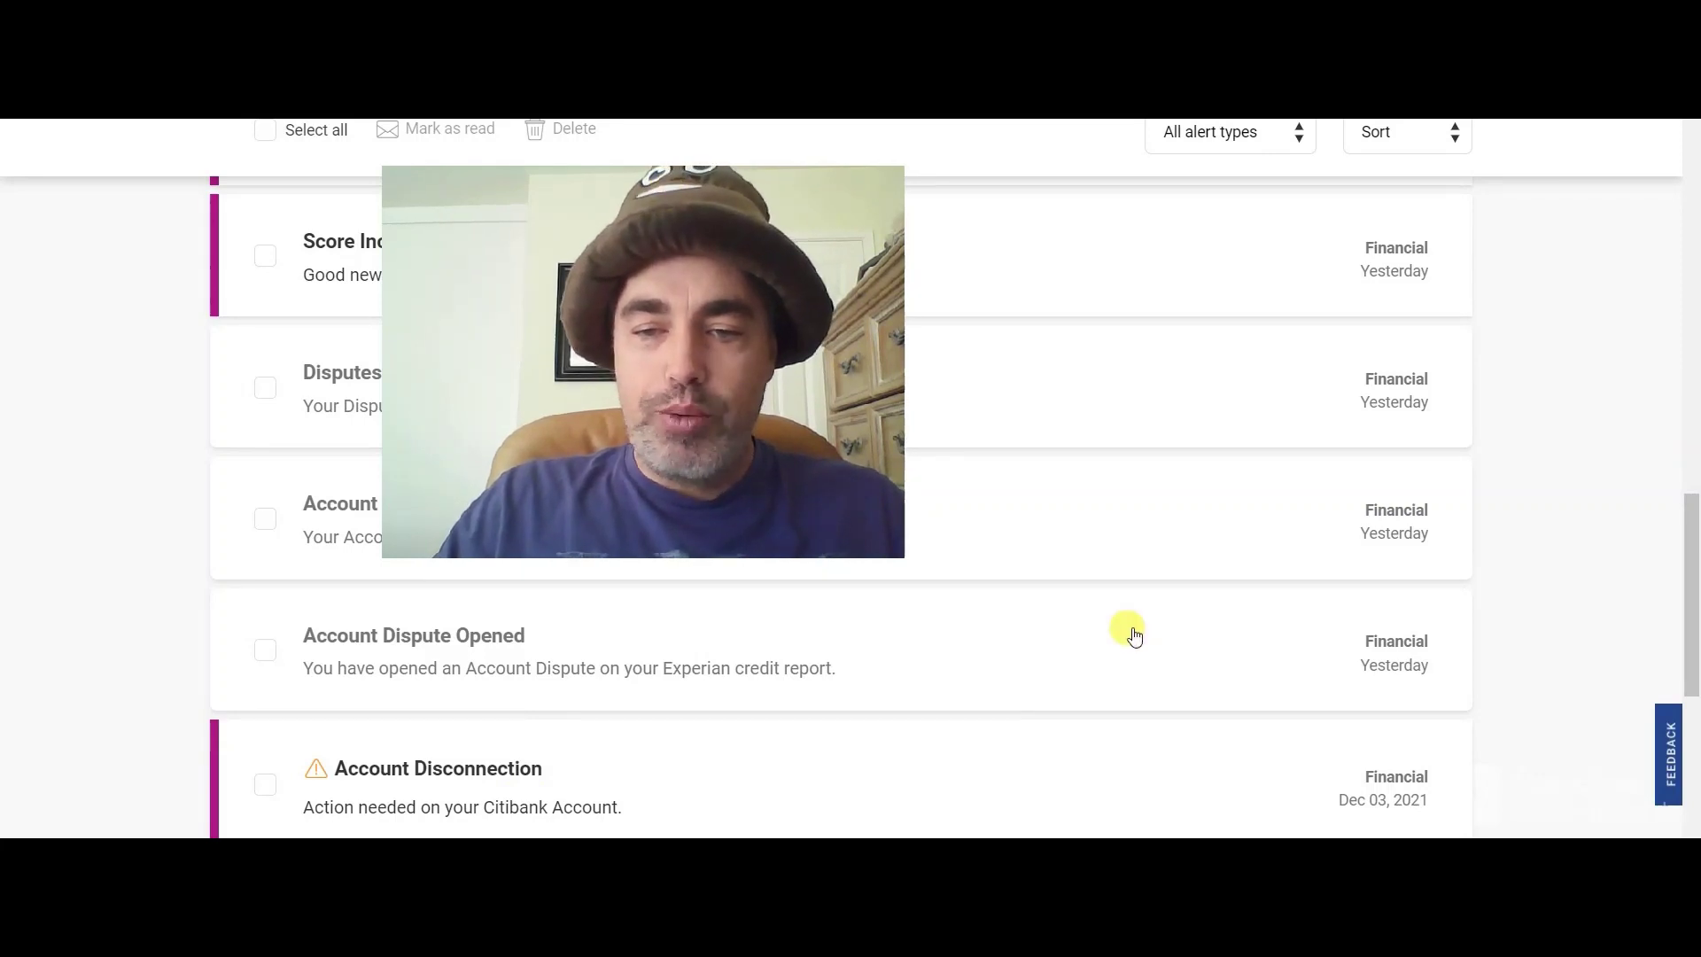
Expand the Account Dispute Opened alert showing the Dec 04, 2021 dispute due Jan 02, 2022.
click(1382, 679)
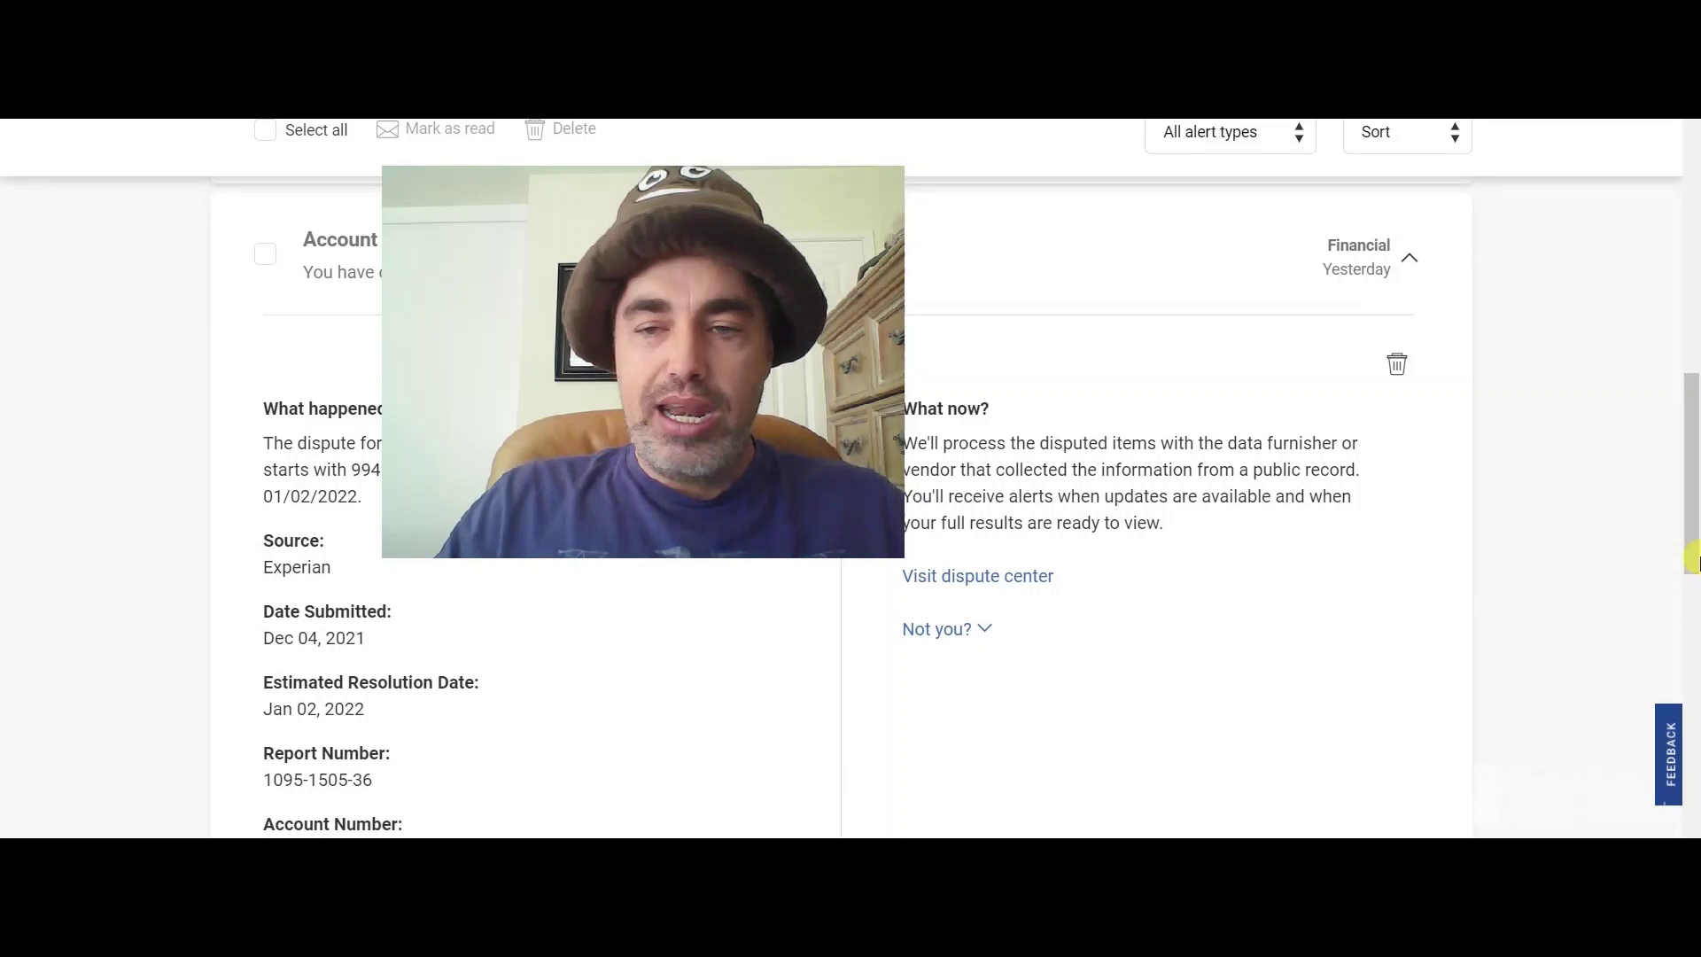
drag(721, 254, 1347, 299)
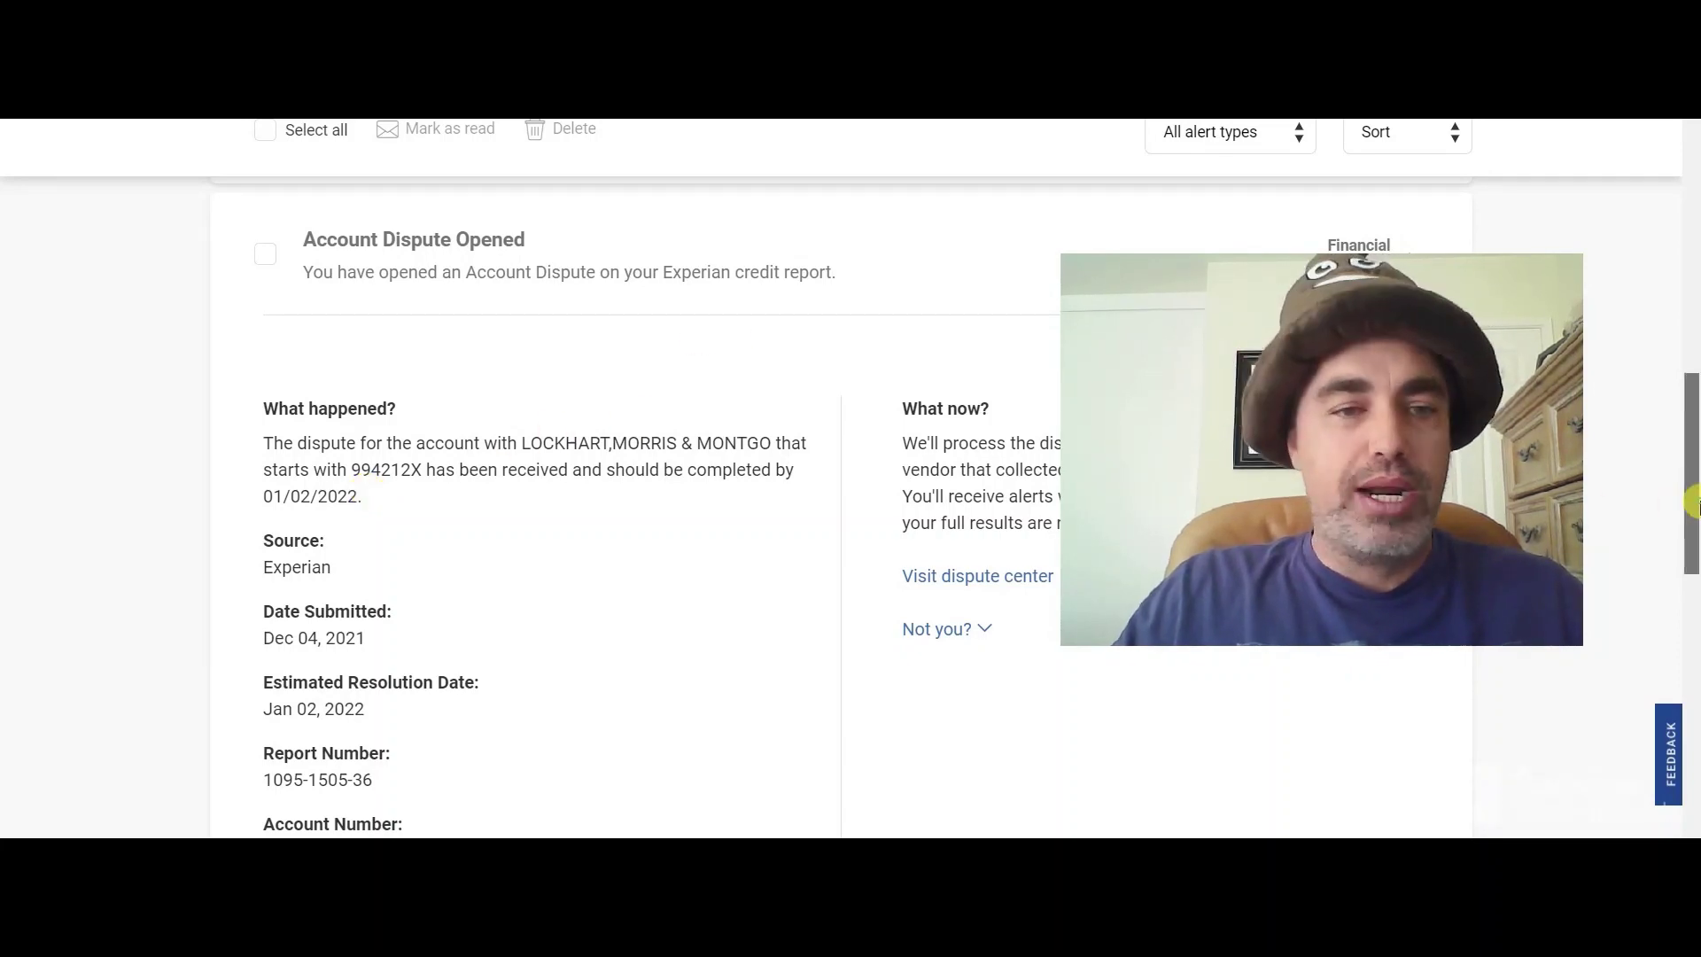
drag(1692, 505, 1692, 424)
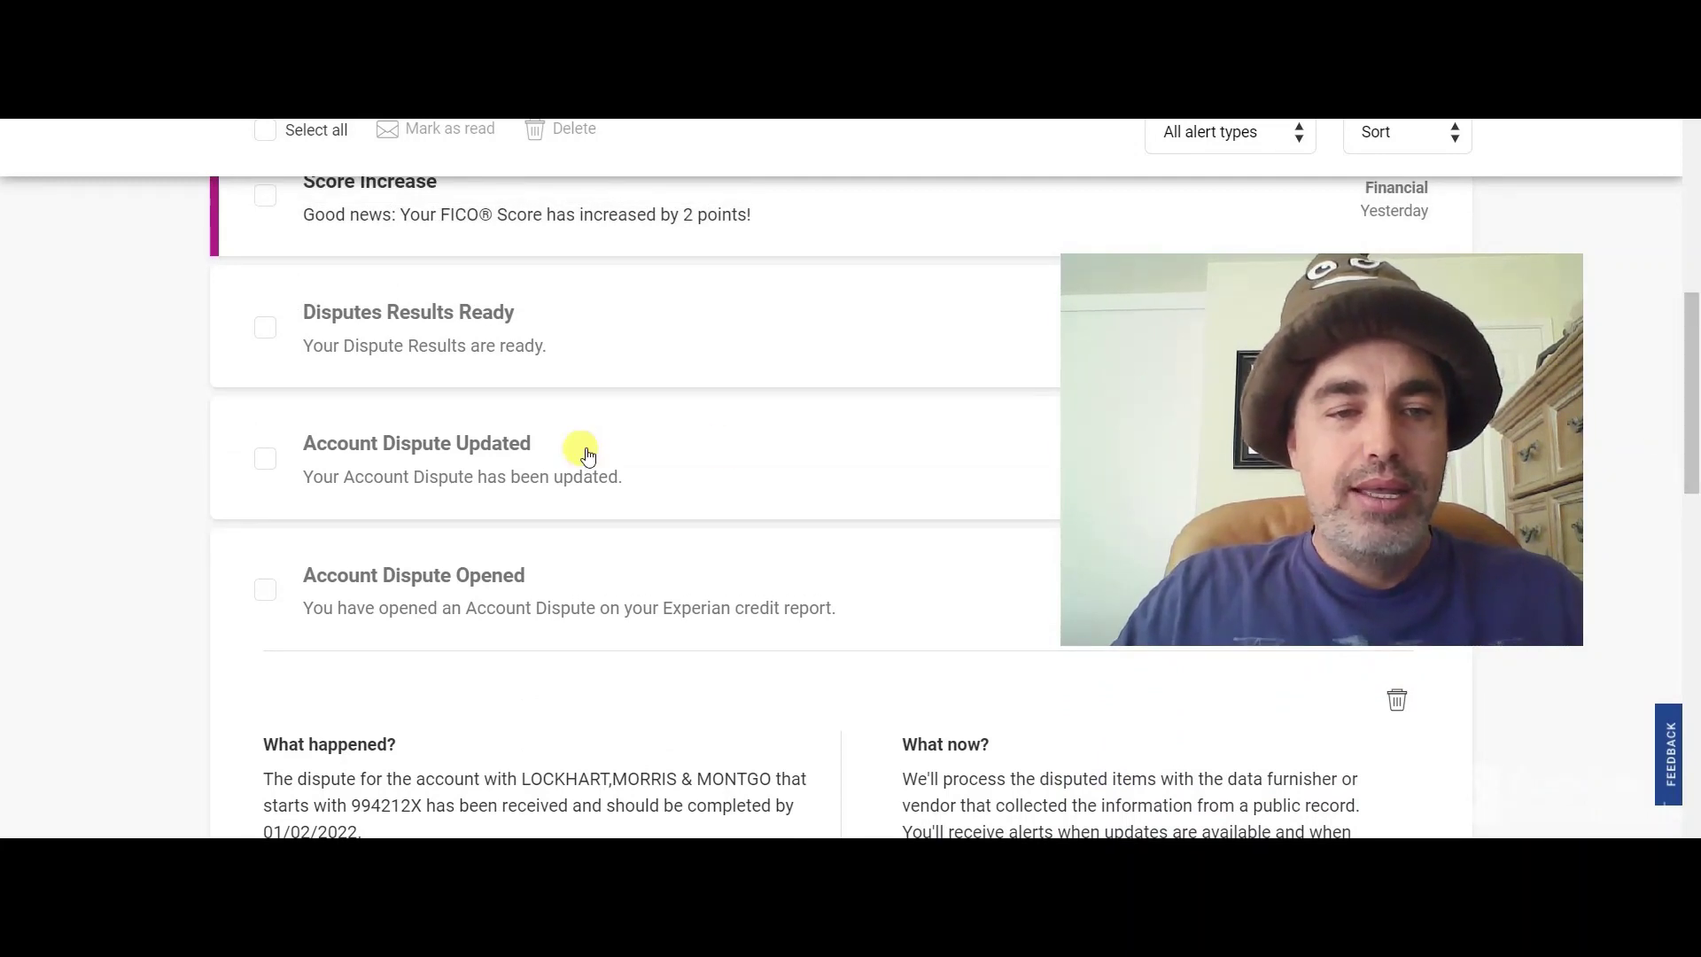
Expand the Account Dispute Updated alert and highlight that the LOCKHART,MORRIS & MONTGO account was removed.
click(524, 453)
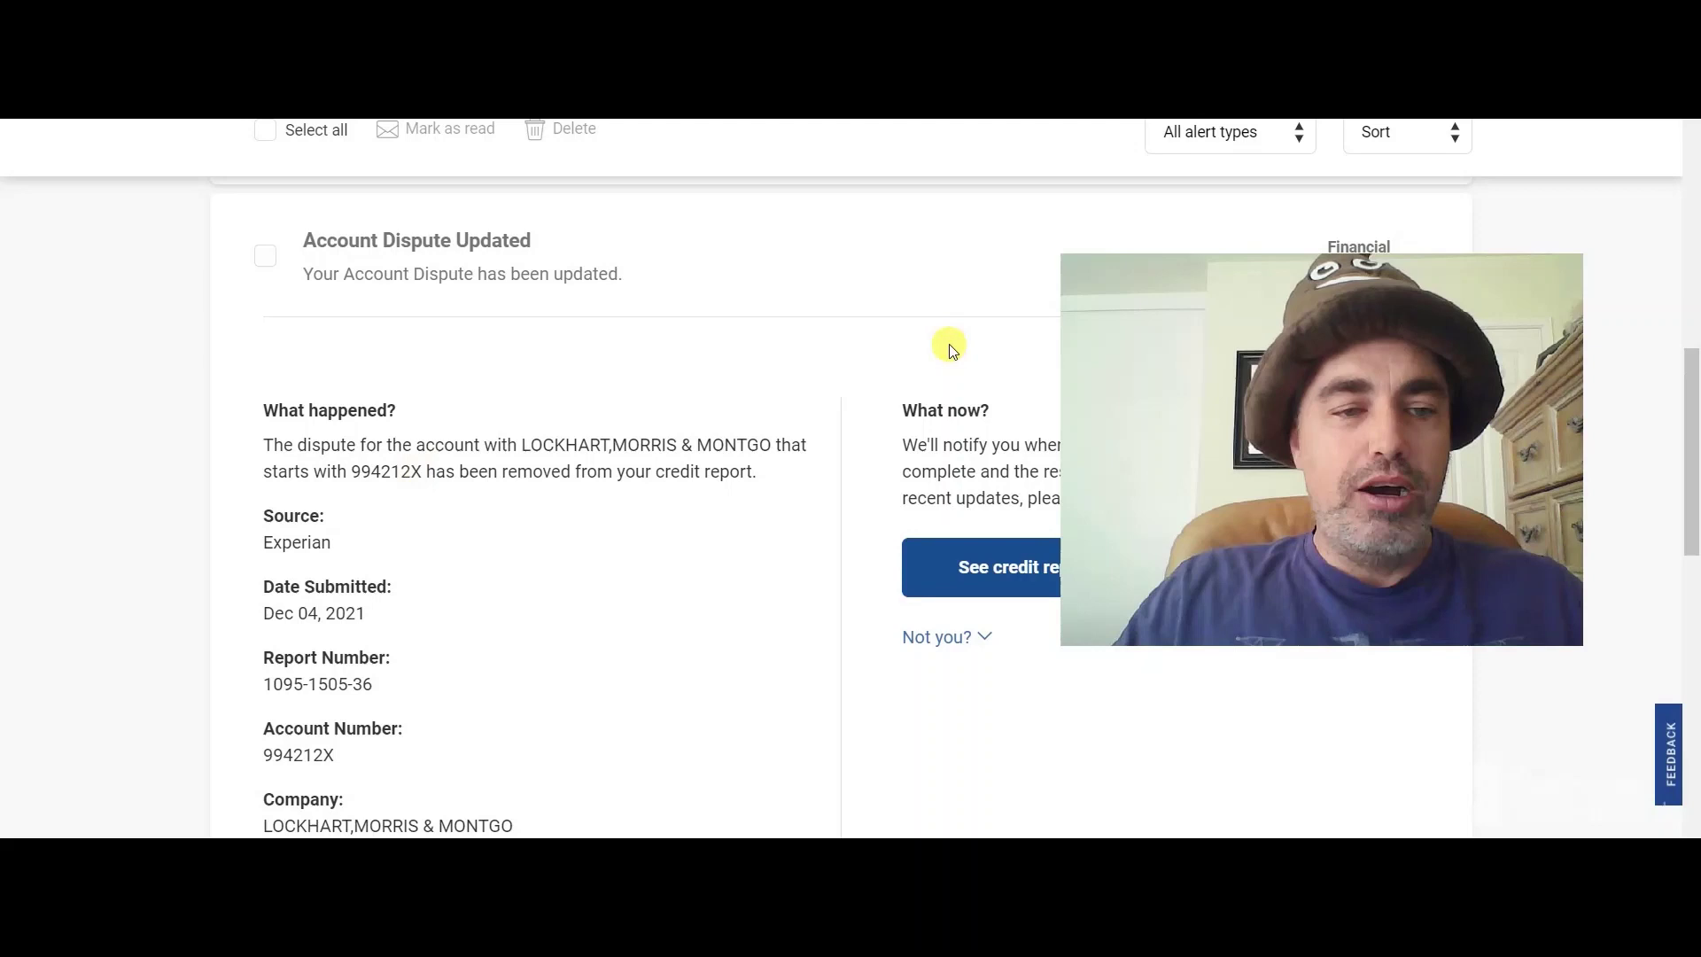
drag(1189, 296, 1215, 451)
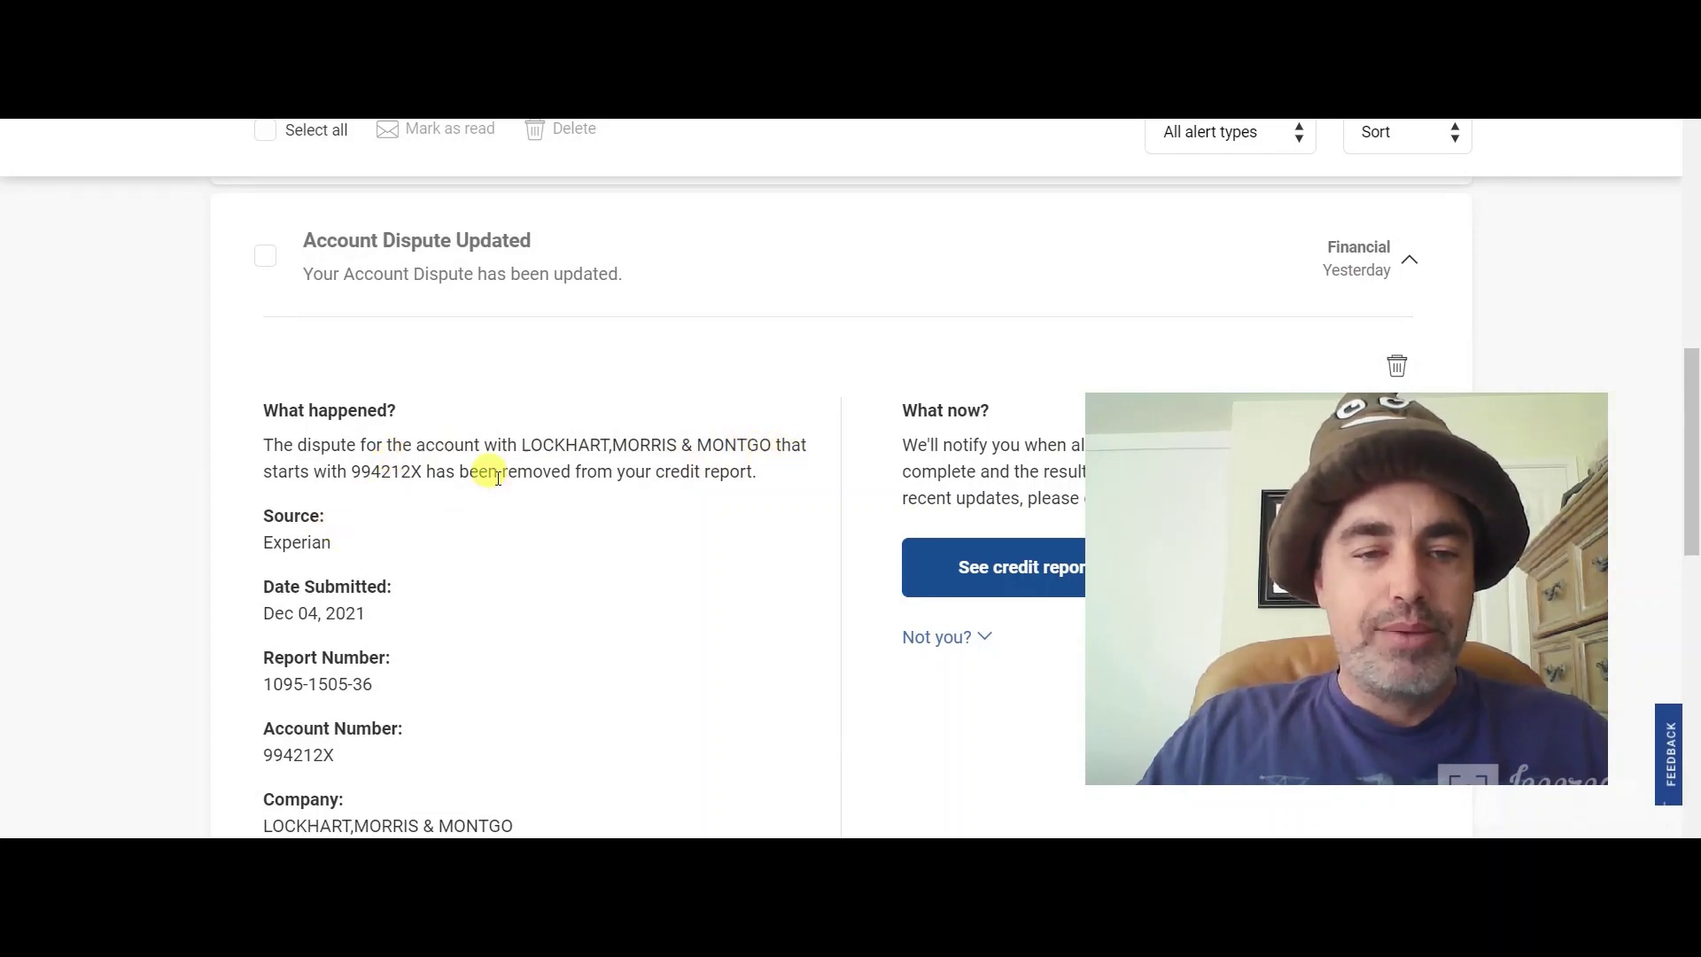
drag(498, 471, 684, 489)
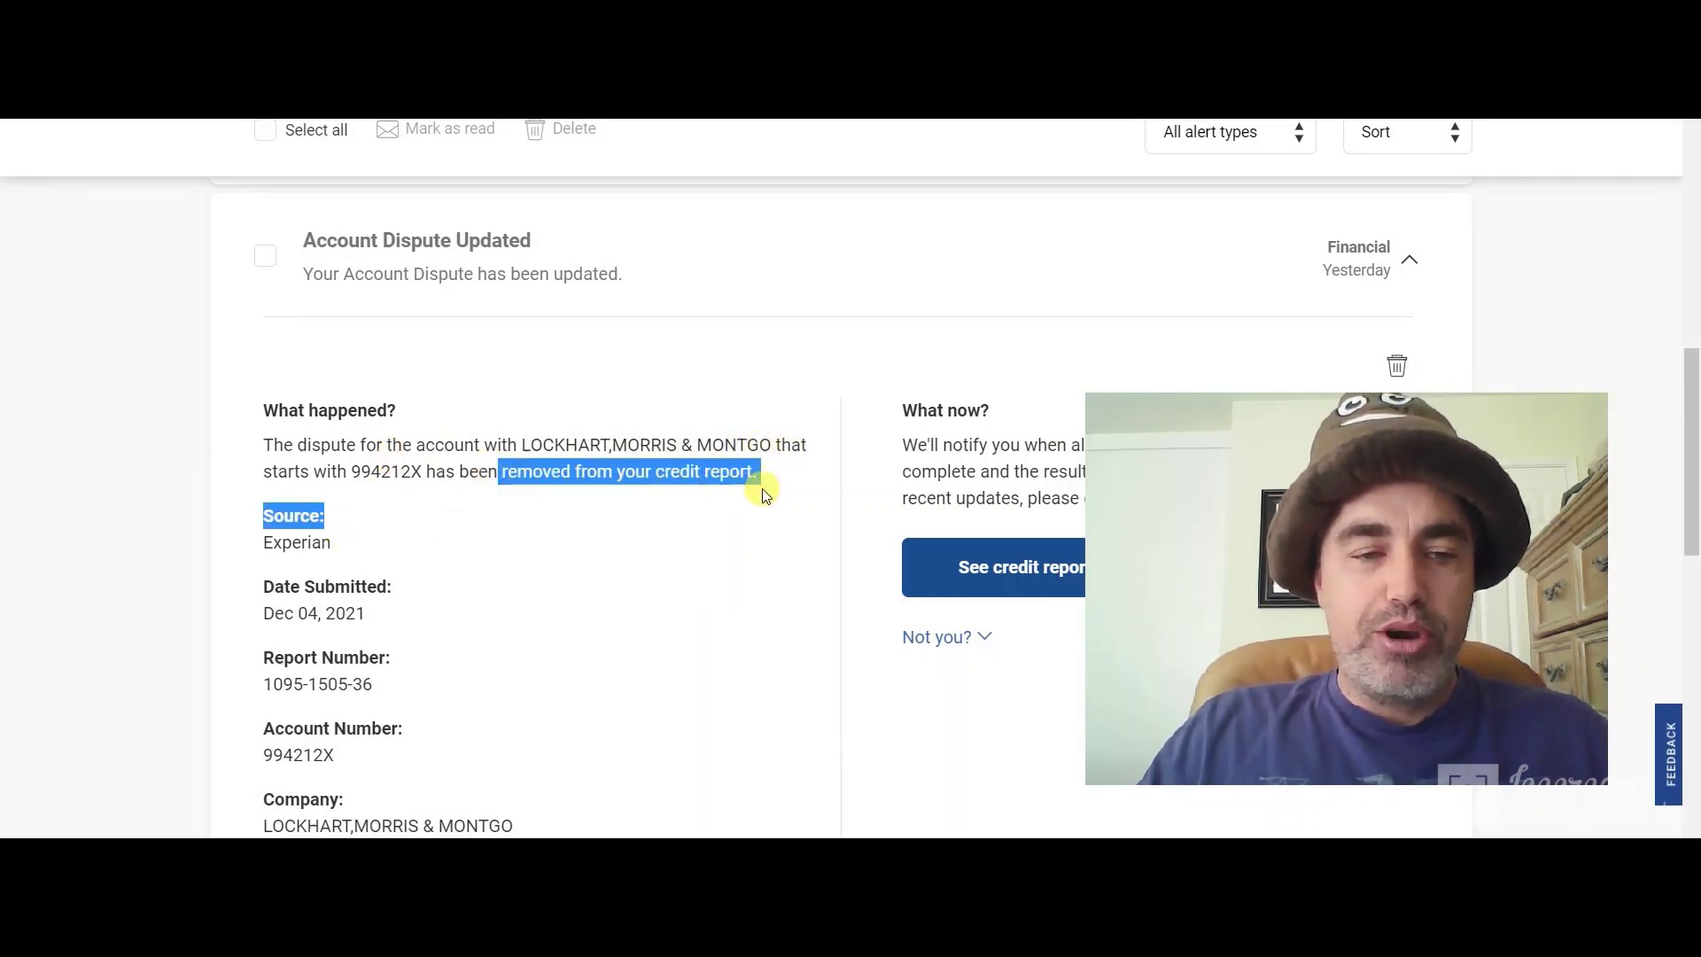
click(381, 614)
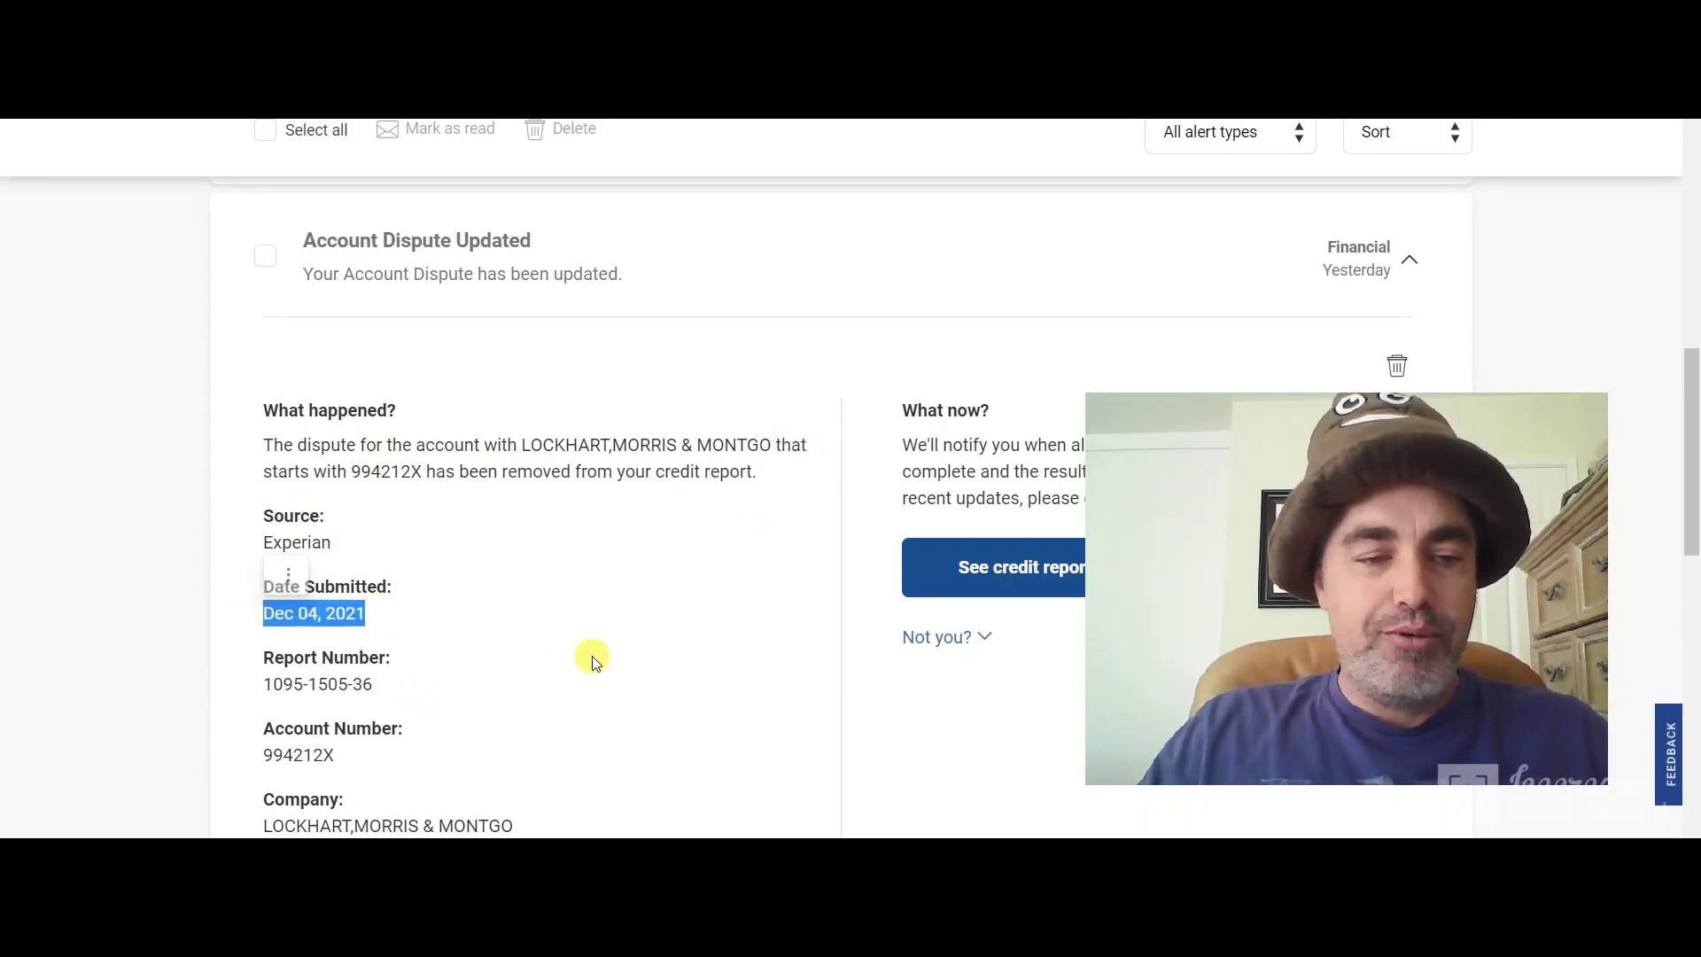
drag(1693, 424, 1692, 483)
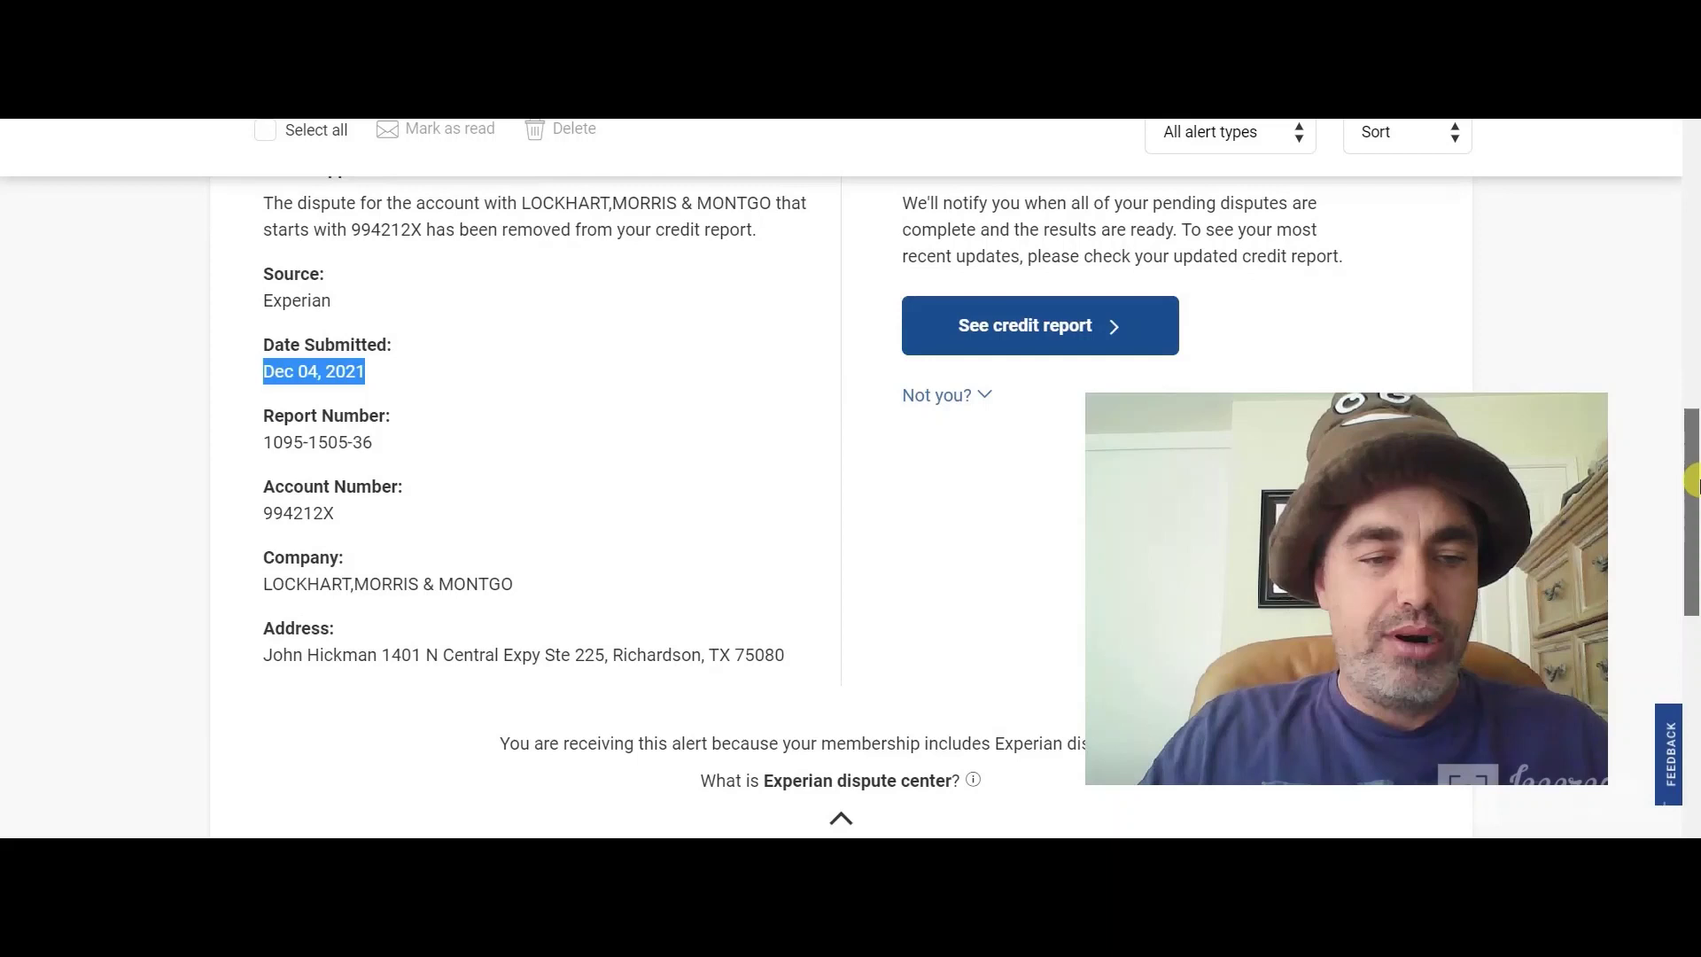
drag(1692, 545, 1693, 423)
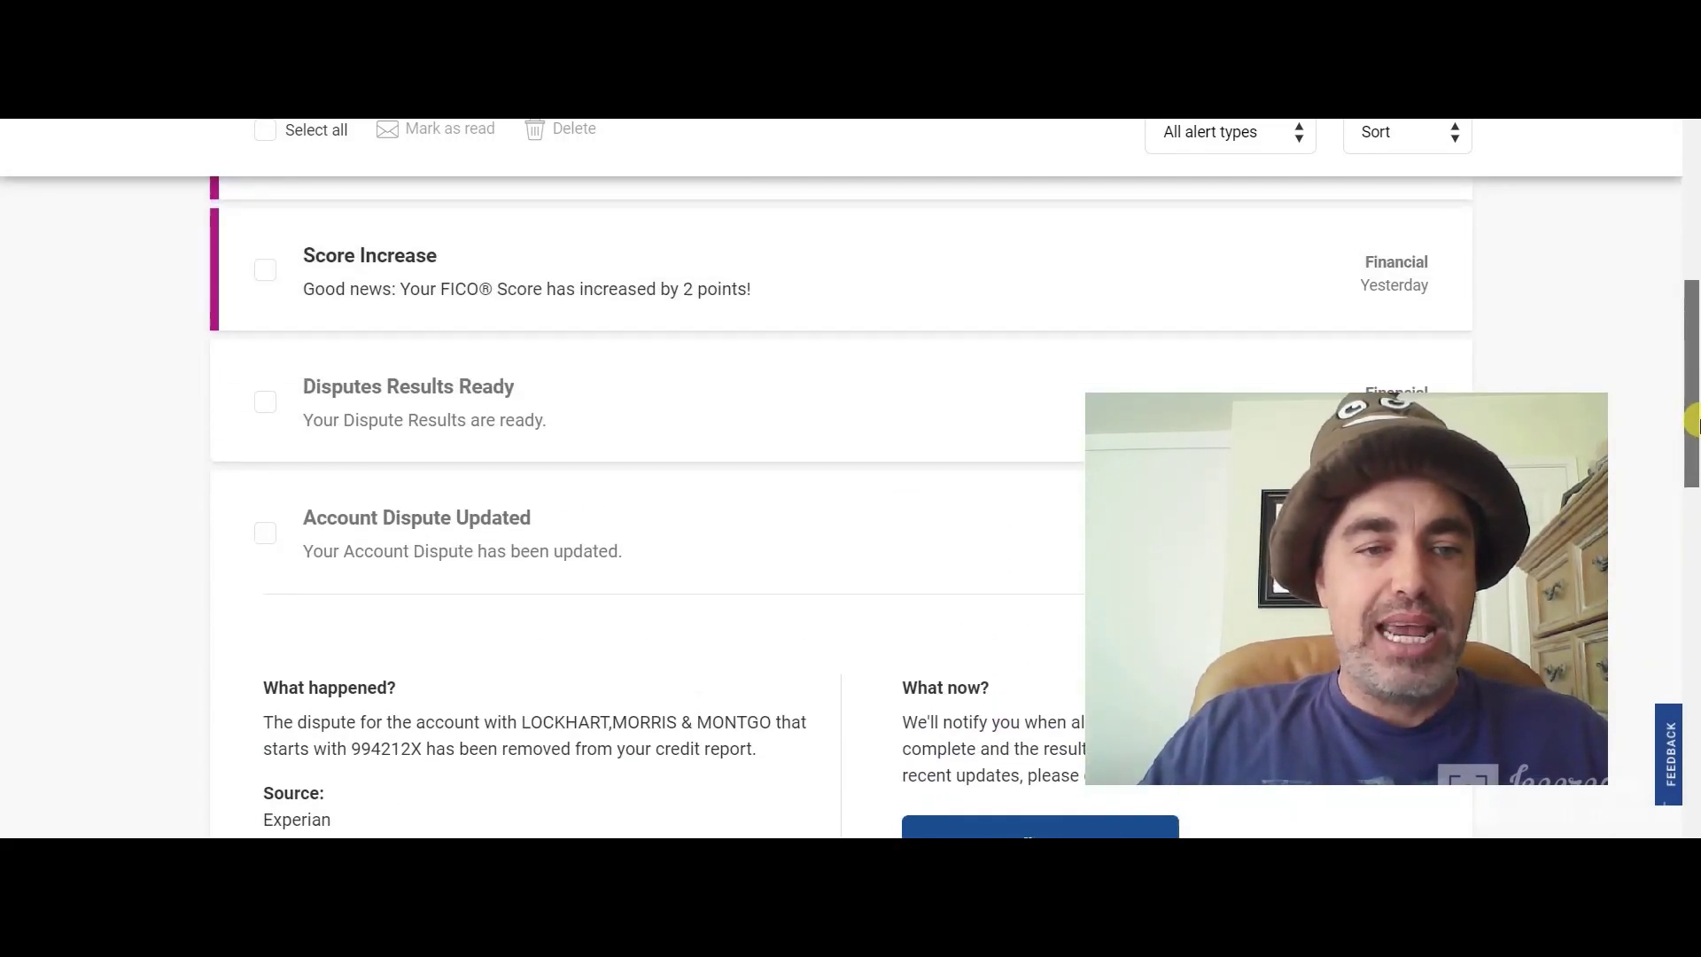
click(846, 383)
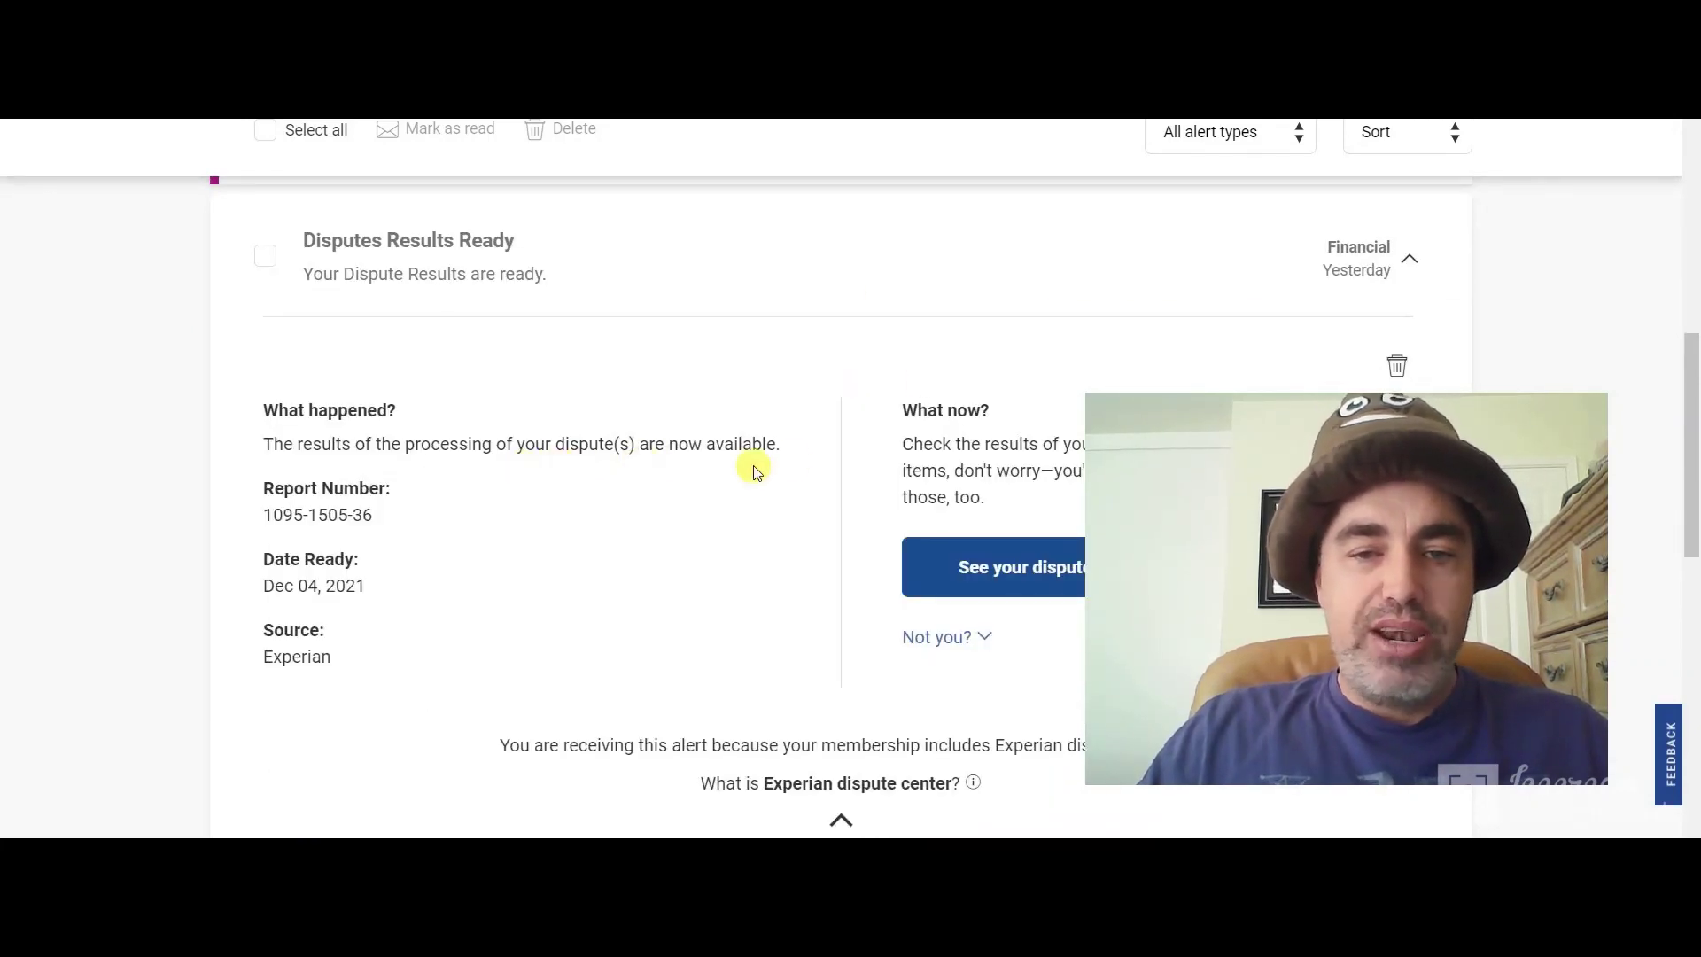
drag(1692, 489, 1694, 545)
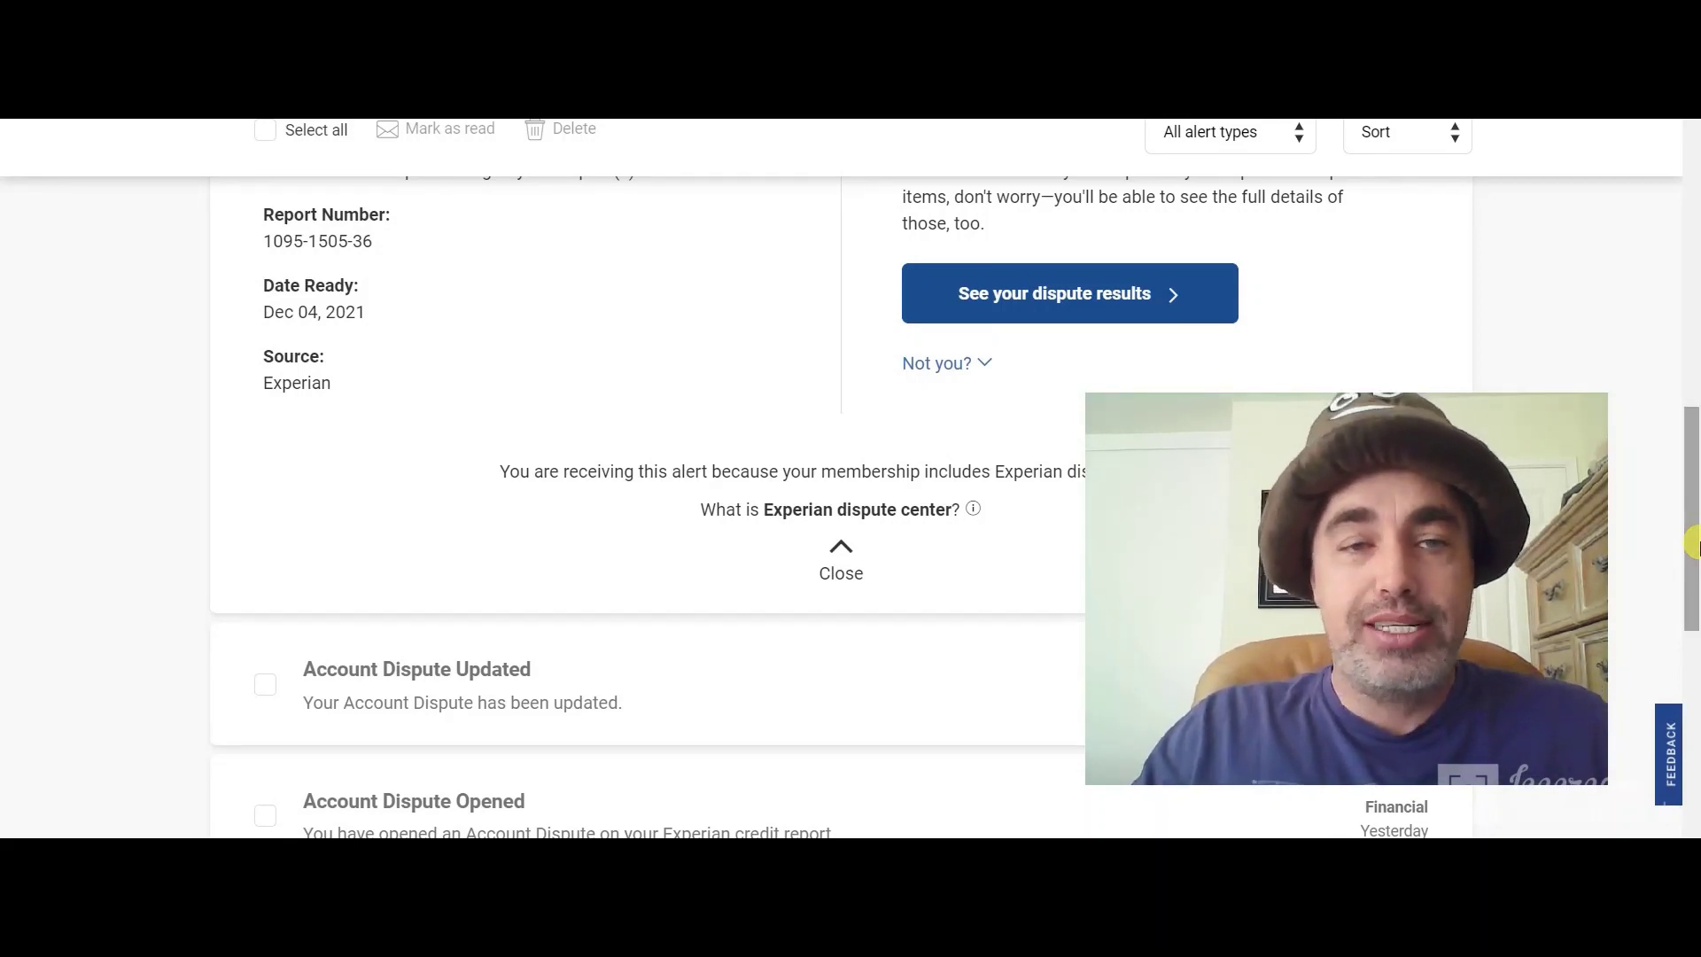
Launch Notepad from Windows search and move its window to the left.
key(super)
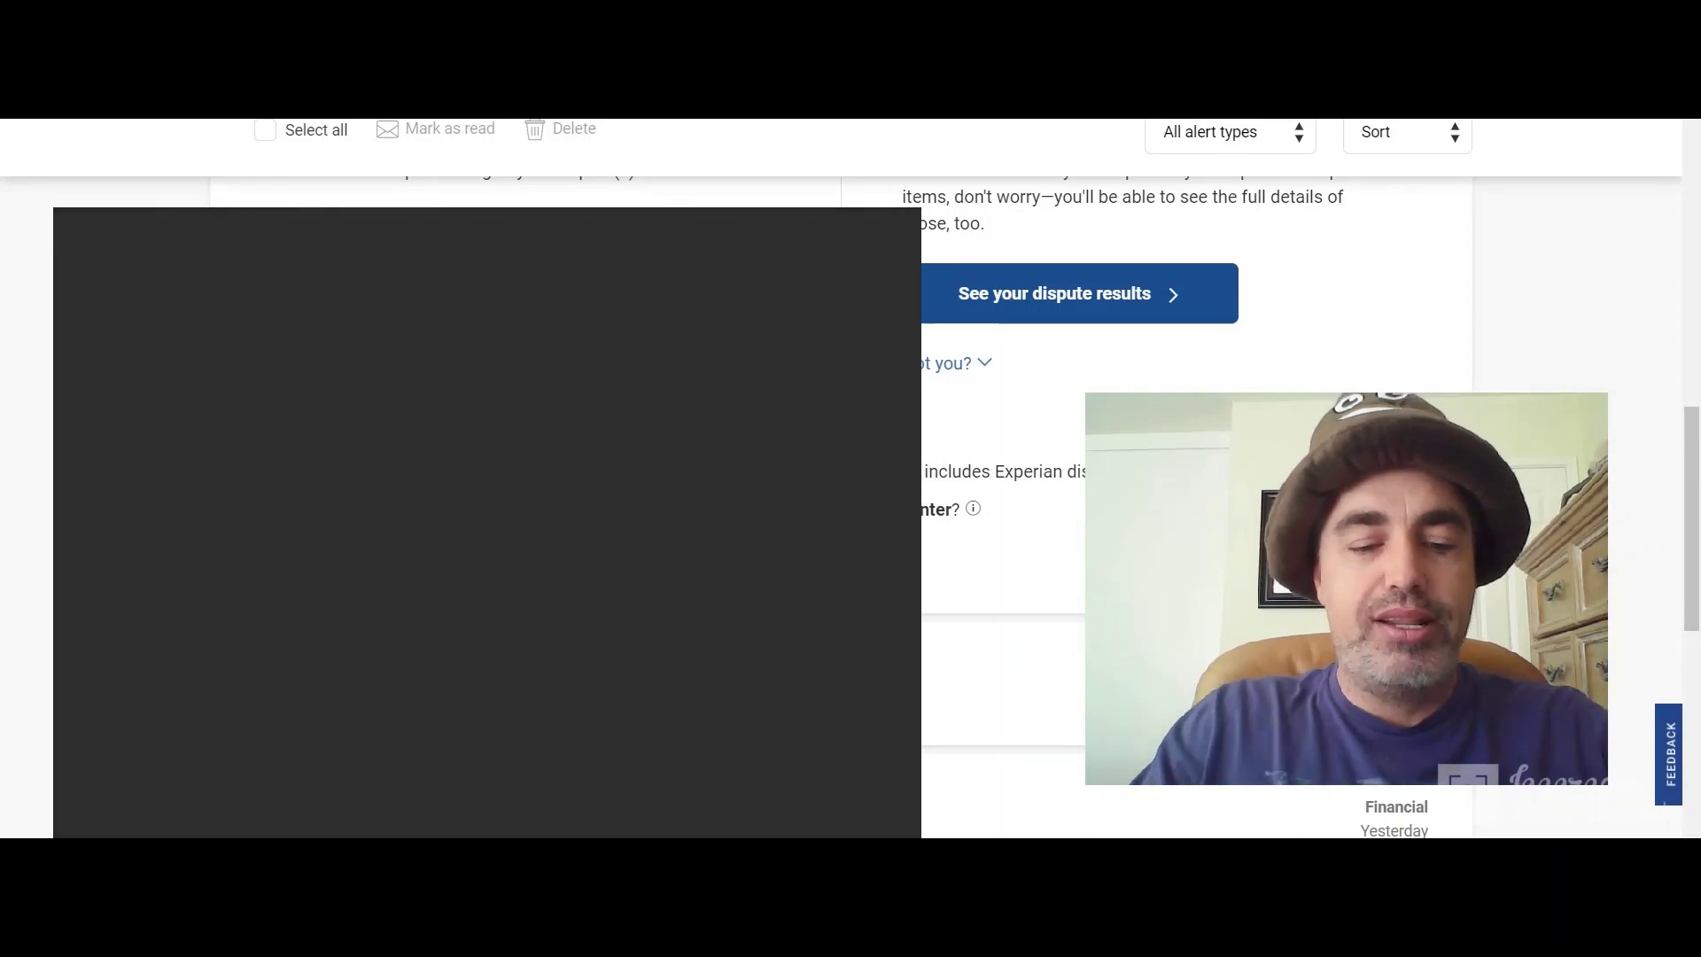
text(notepad)
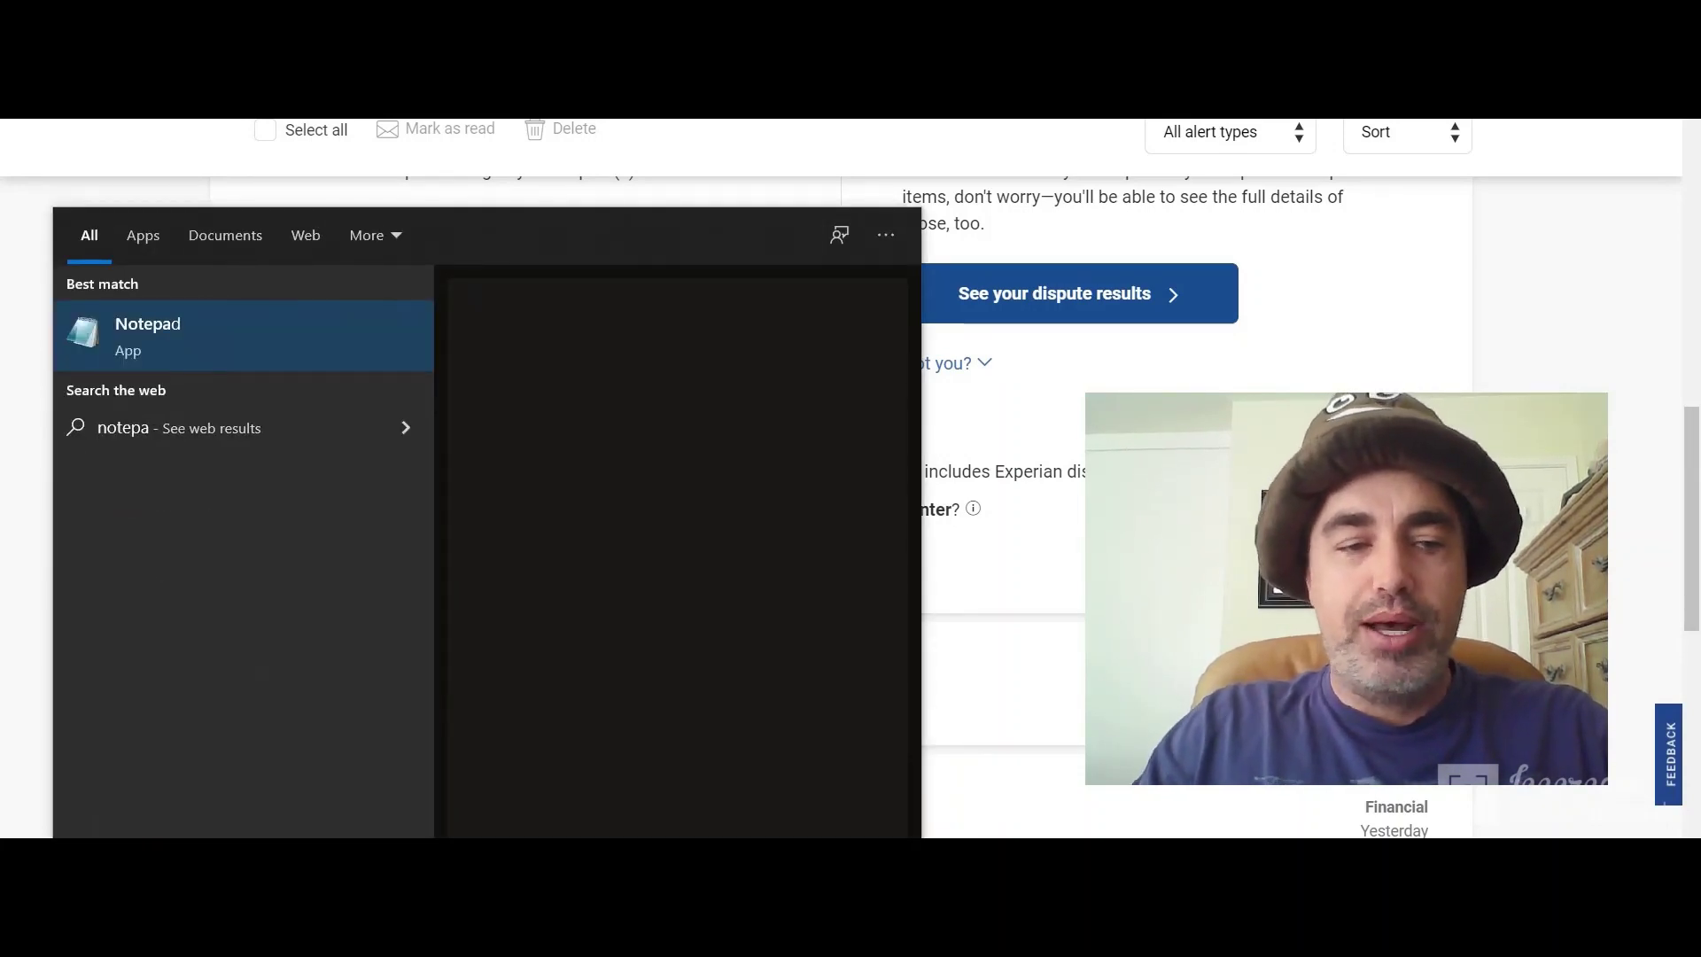
click(97, 333)
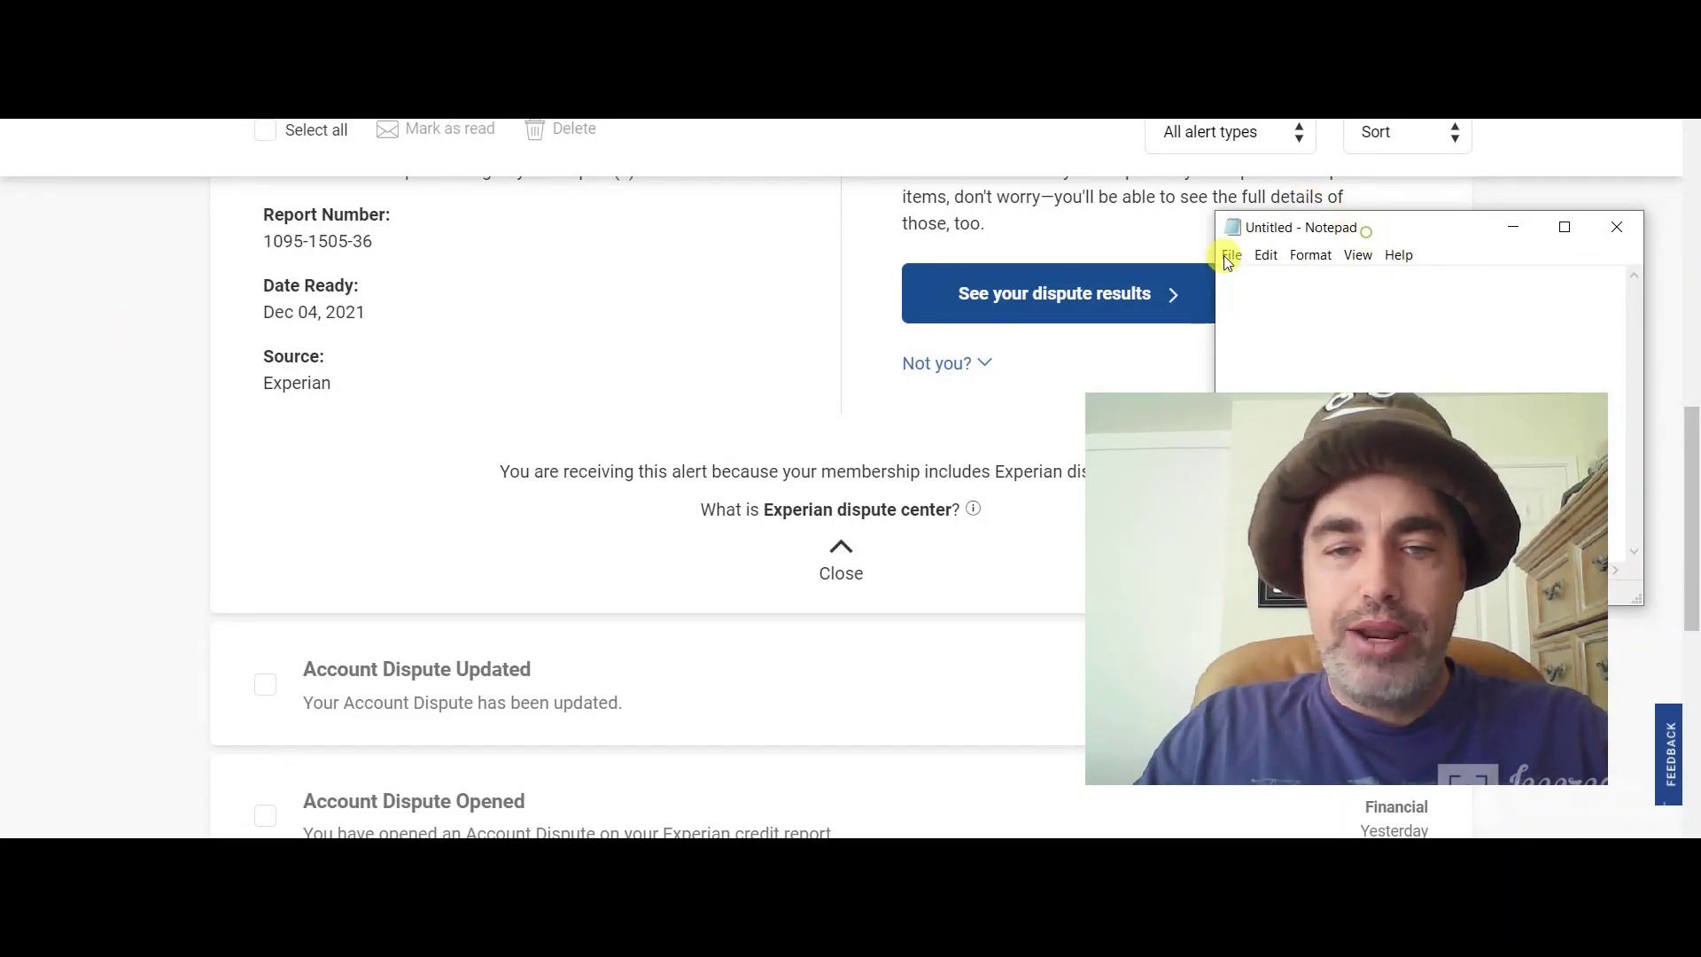
drag(1364, 238, 403, 280)
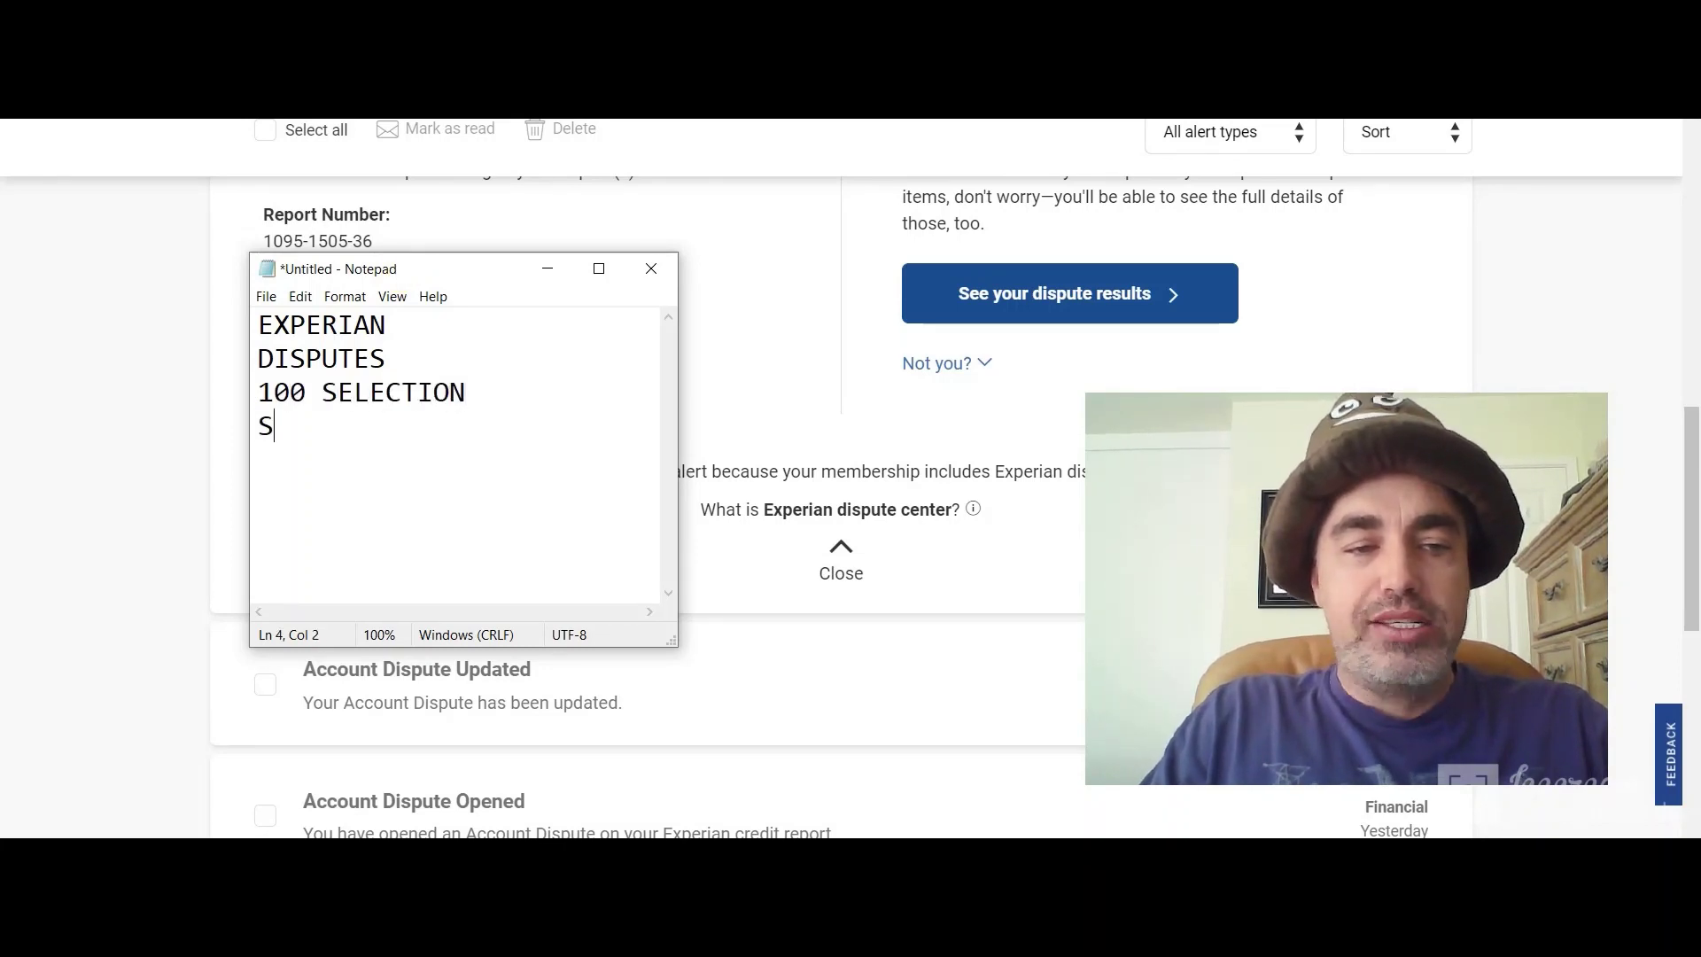
Type the heading ELECTION BOXES, then NOT MINE / NOT AUTH and INCORRECT INFORMATION twice.
text(ELECTION BOXE)
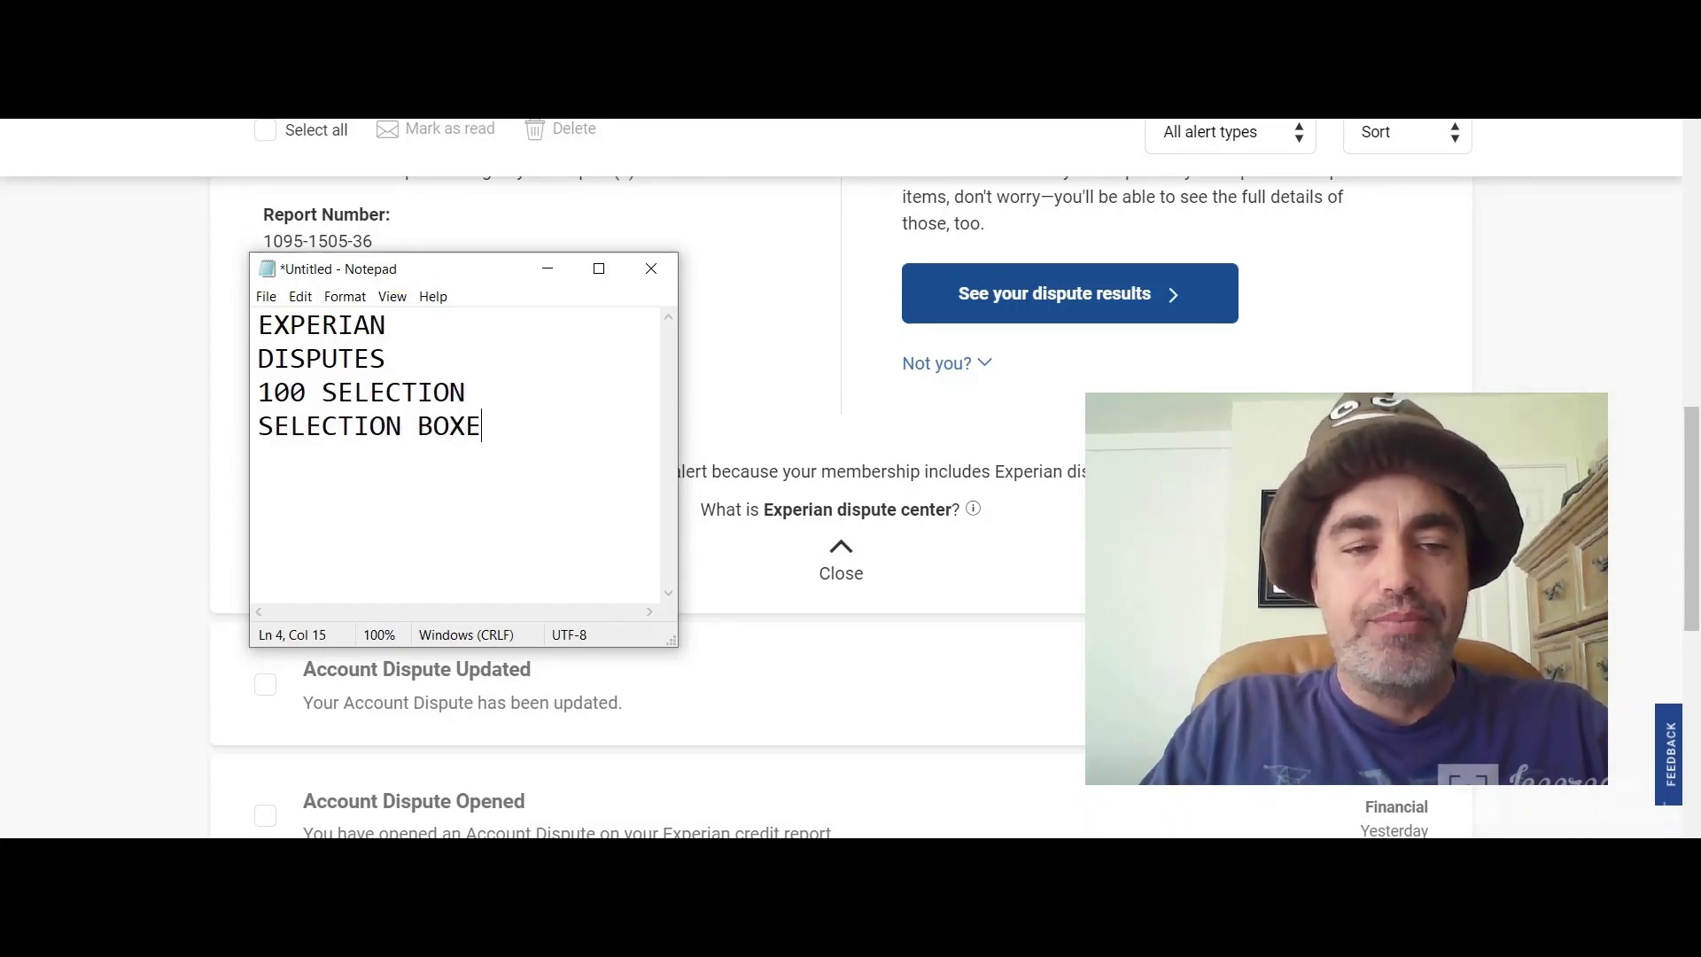
text(S)
key(Return)
key(Return)
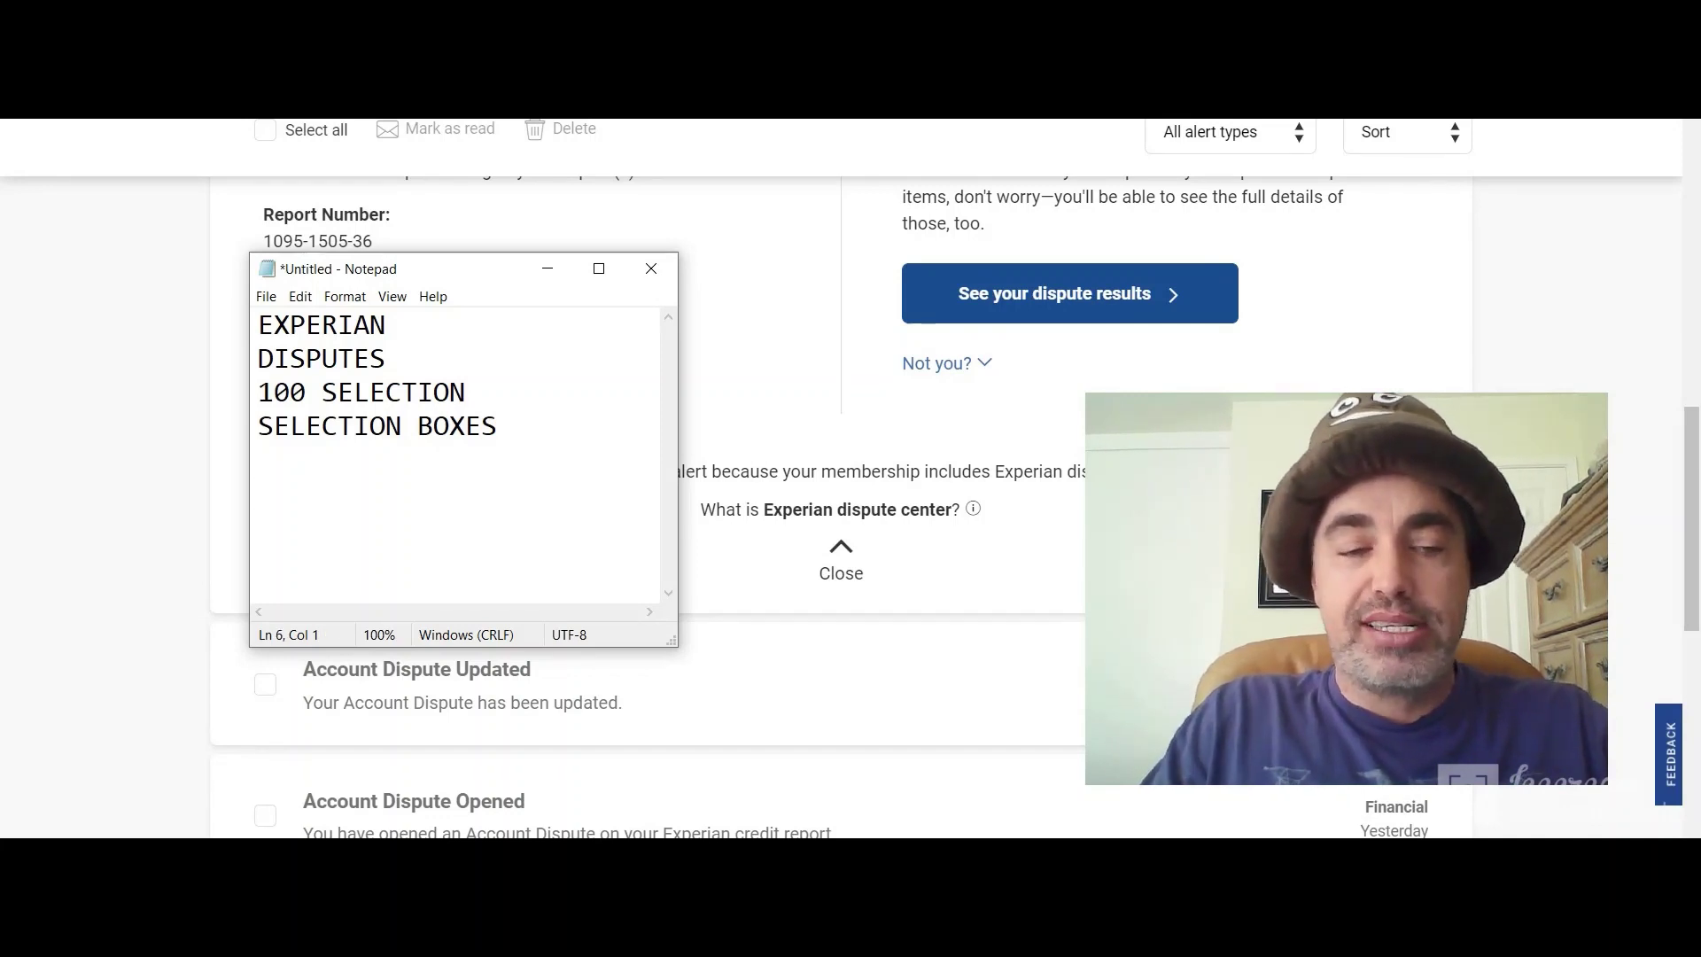
text(NOT MINE)
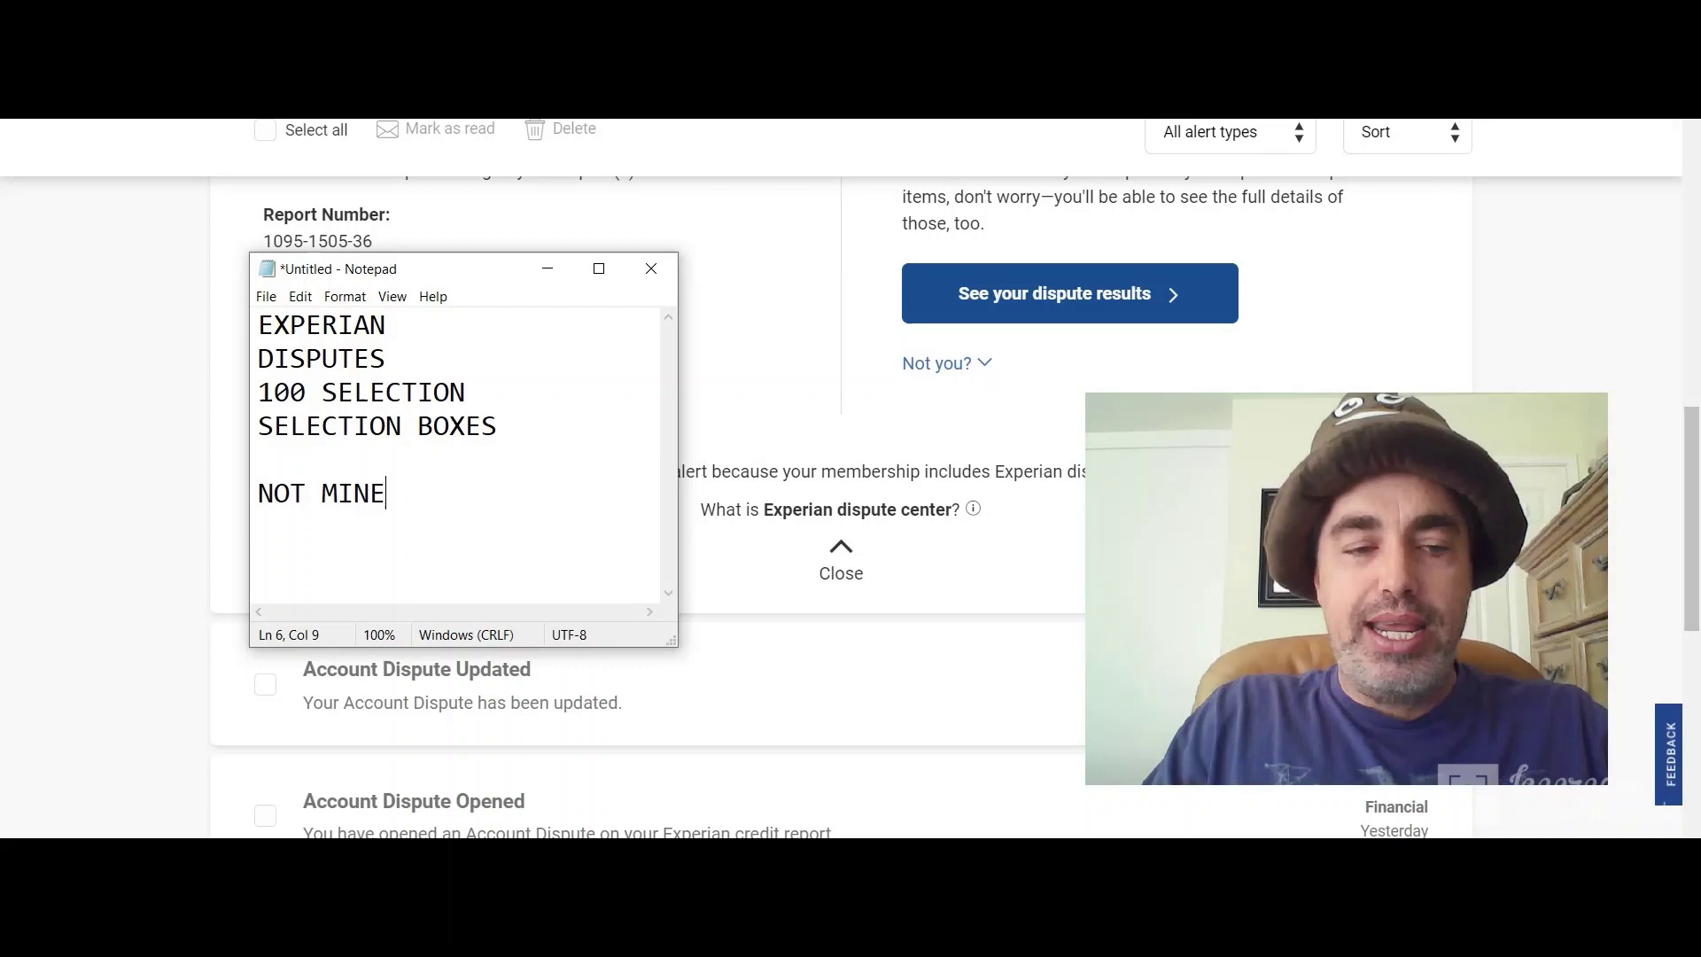
text( / NOT AUTH)
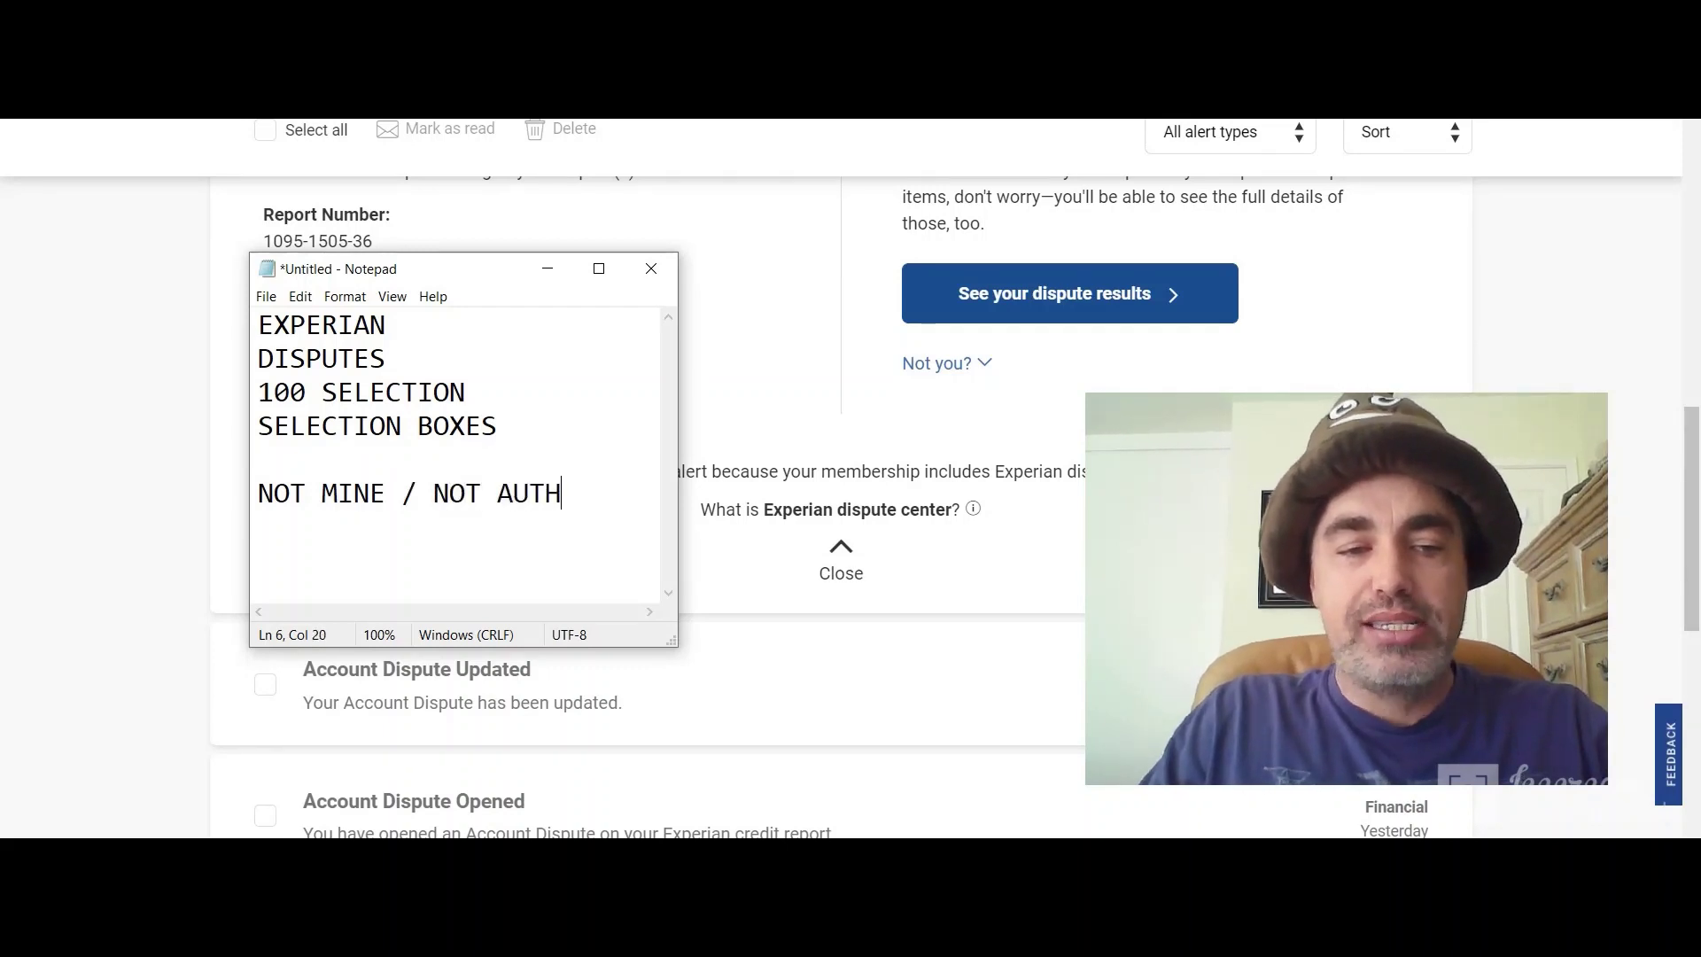
key(Return)
key(Return)
text(INC)
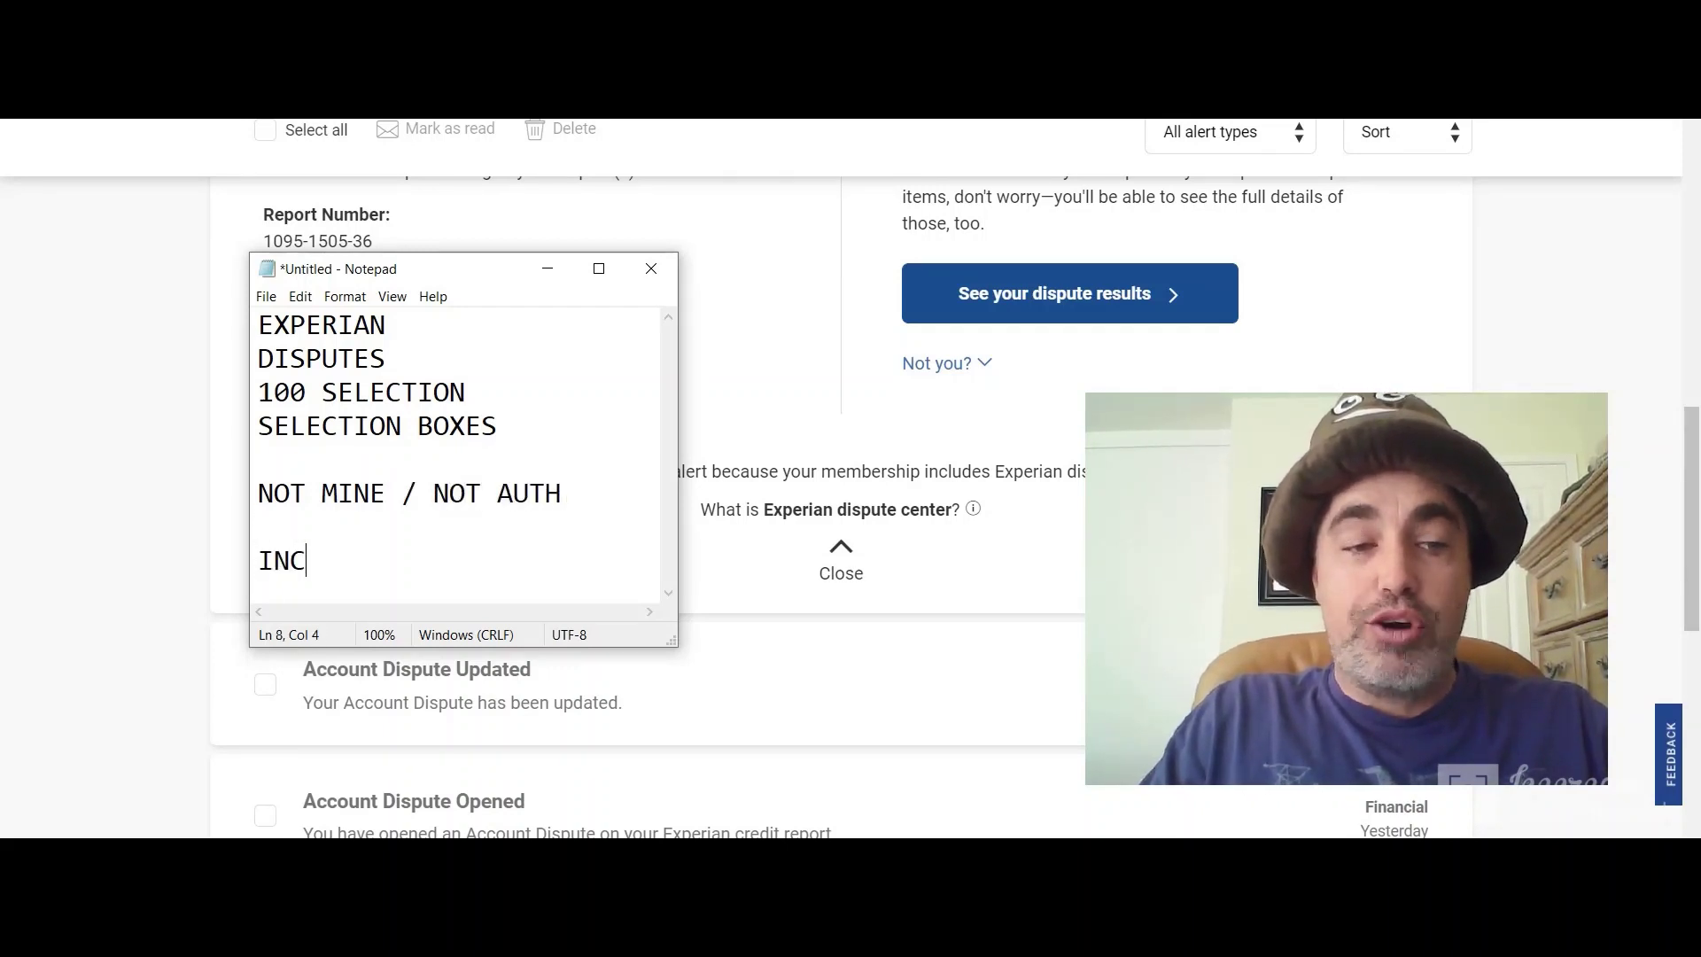
text(ORRECT INFOR)
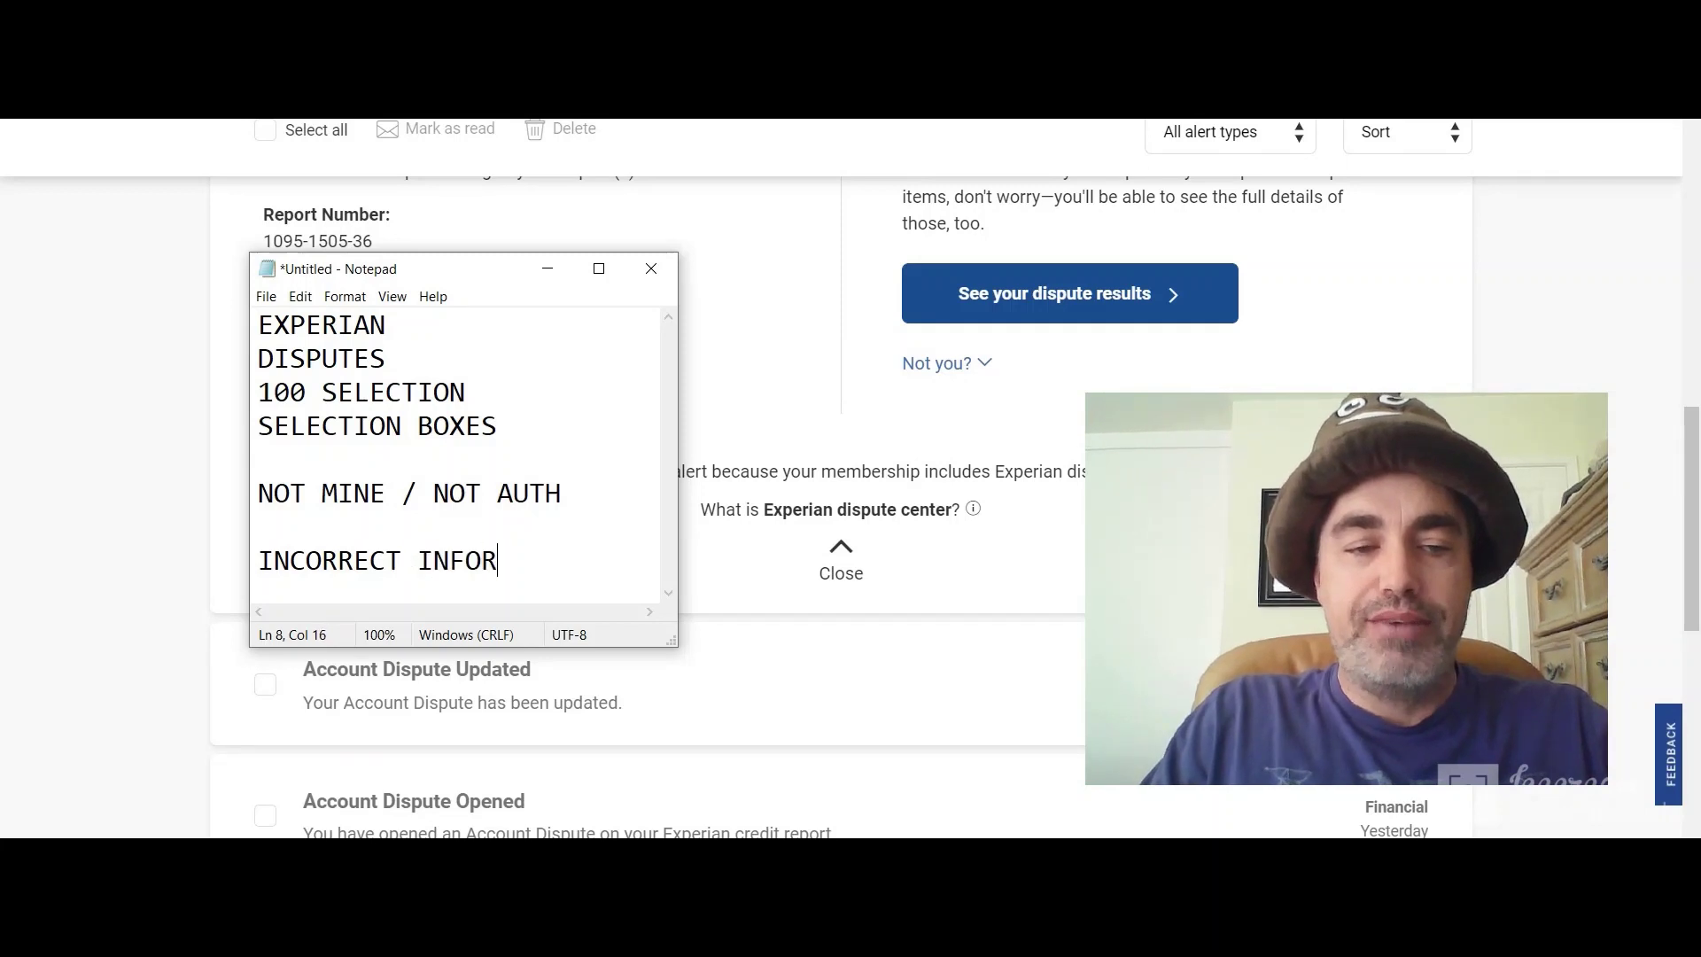
text(MATION)
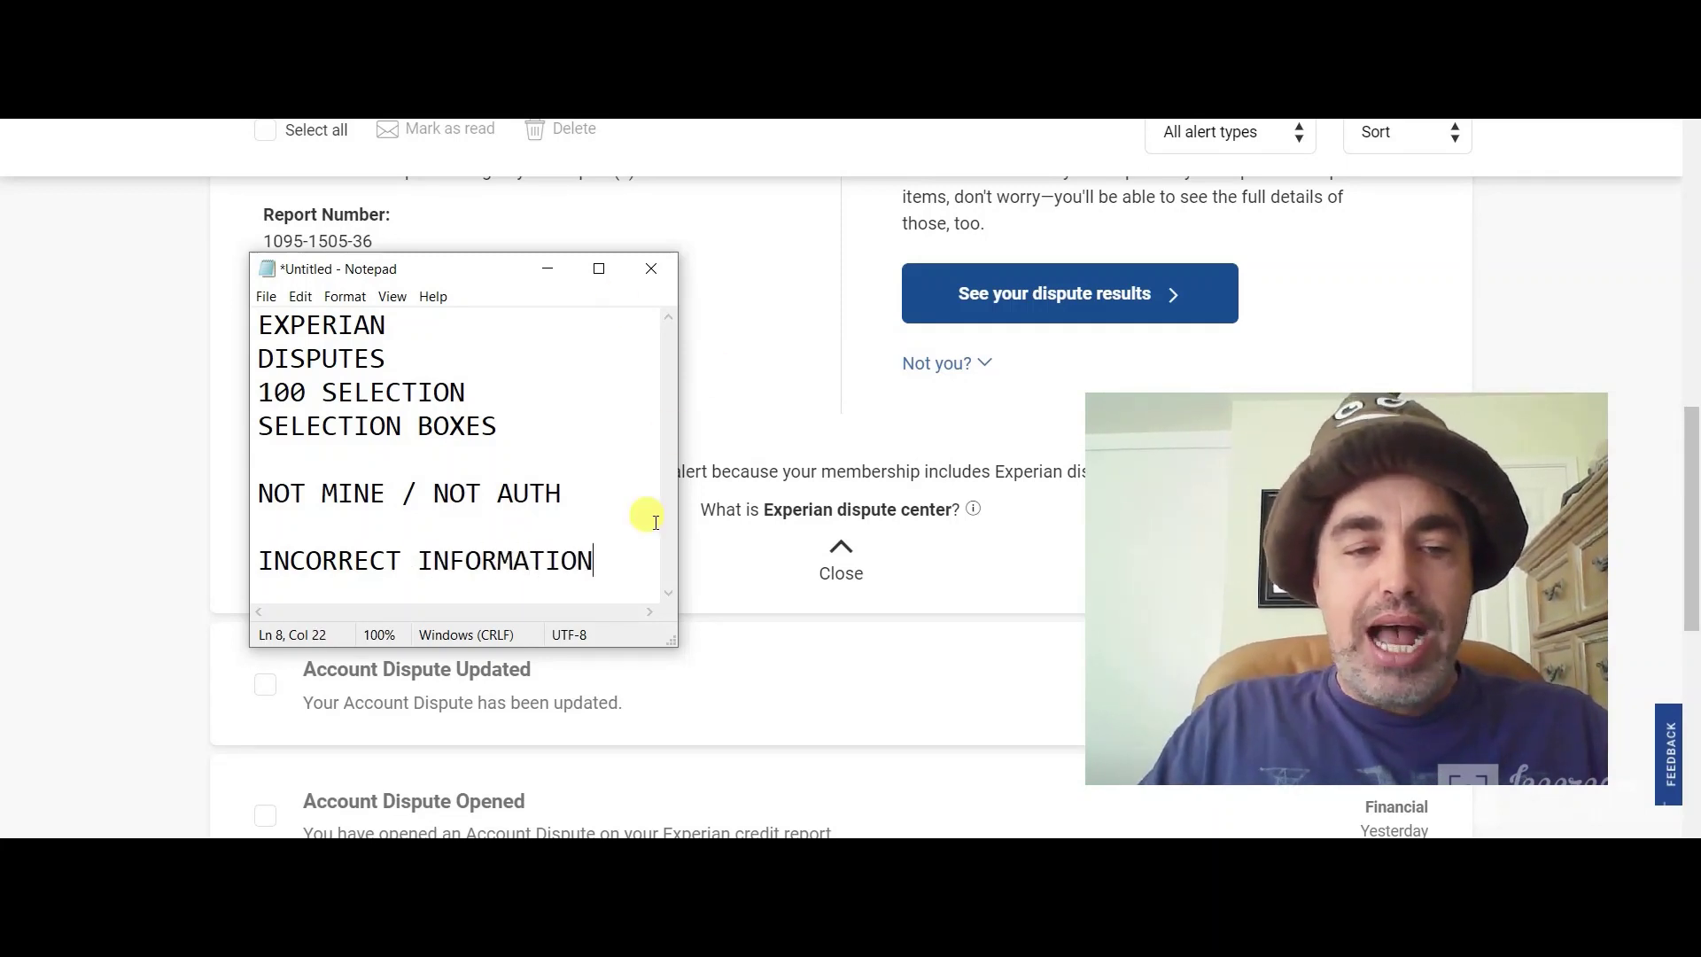
key(Return)
key(Return)
key(Return)
key(Return)
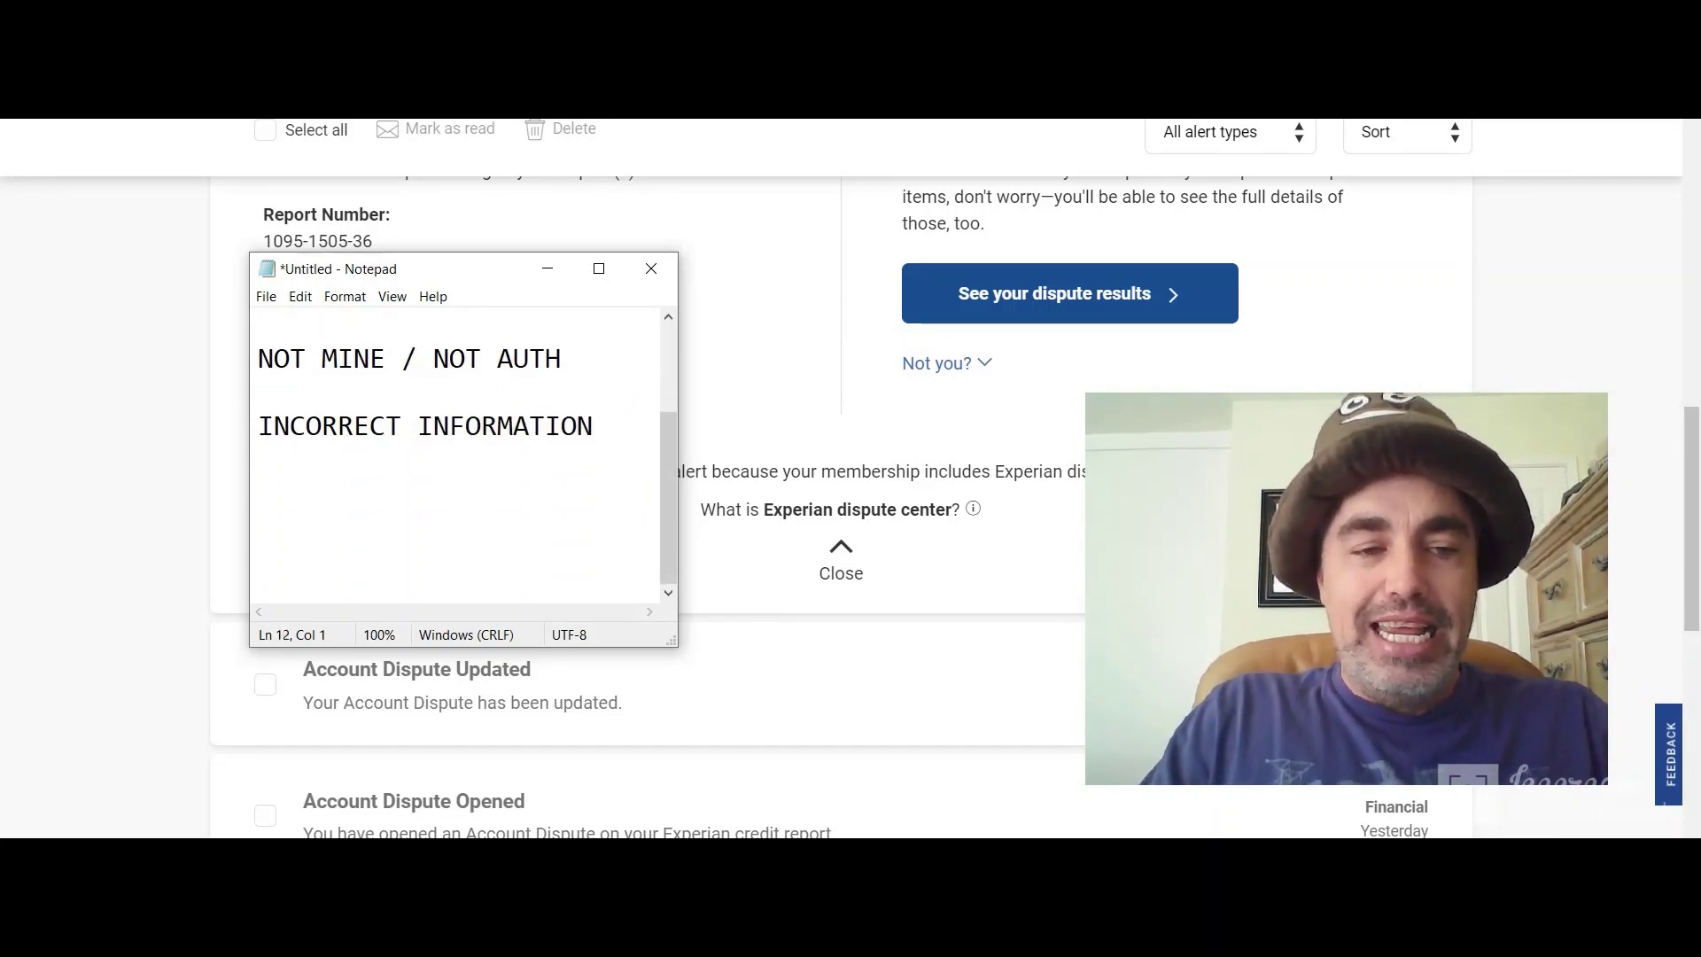
text(INCORRECT )
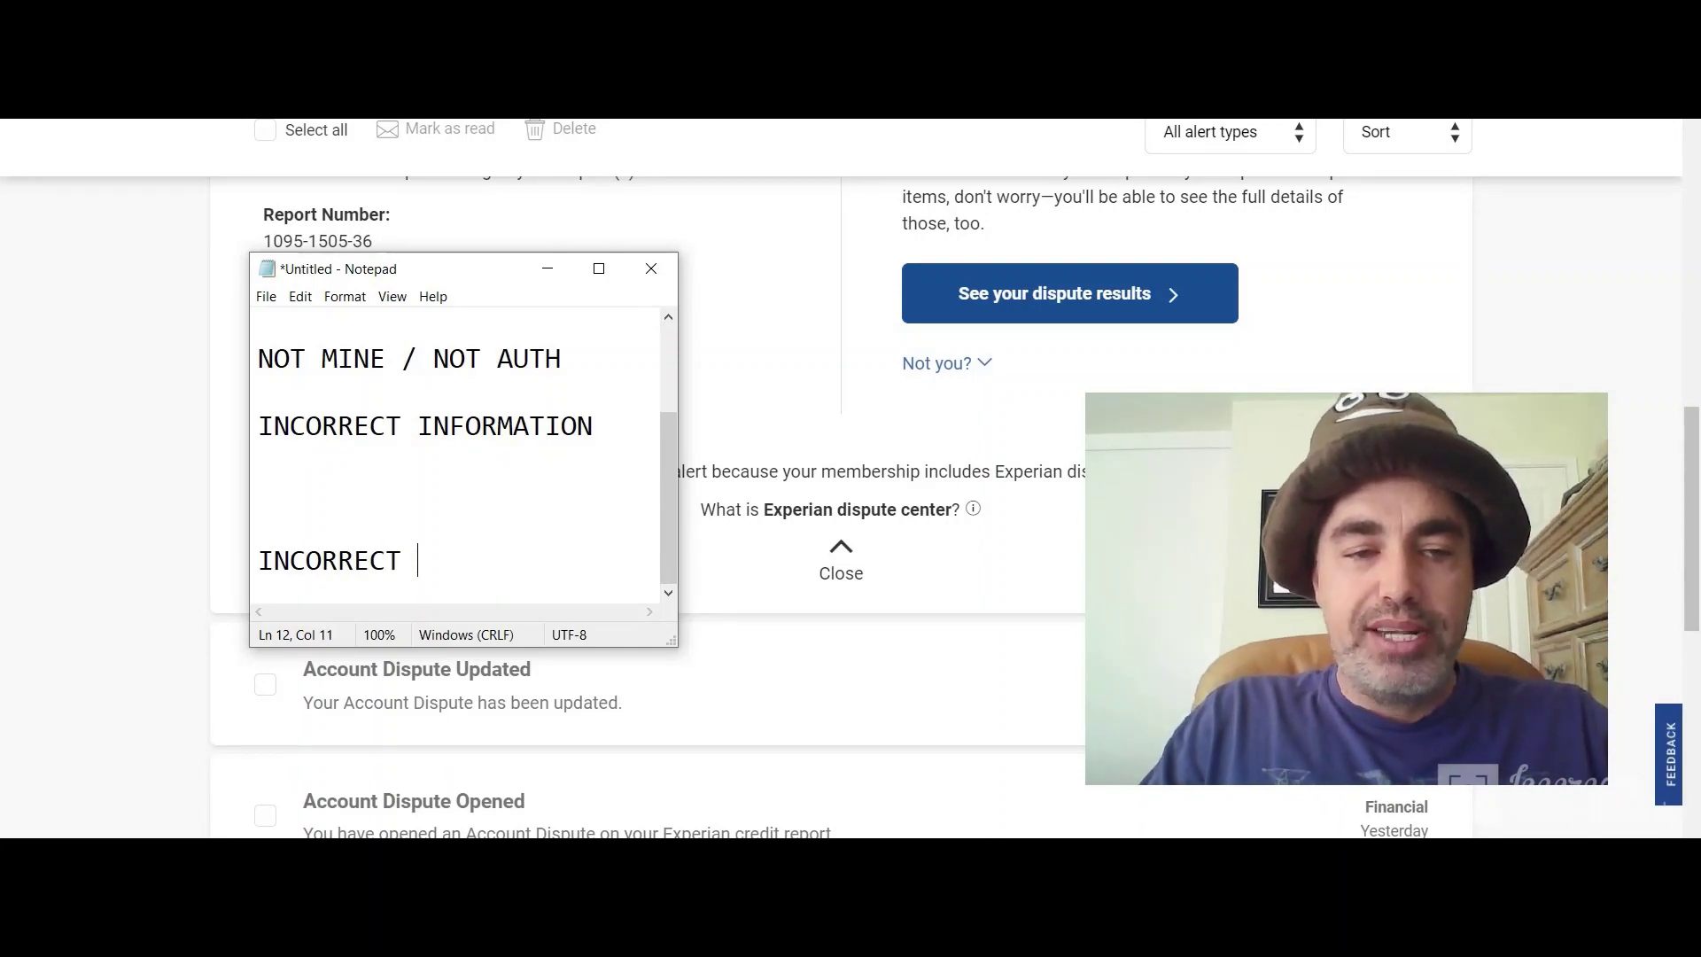
text(INFORMATION)
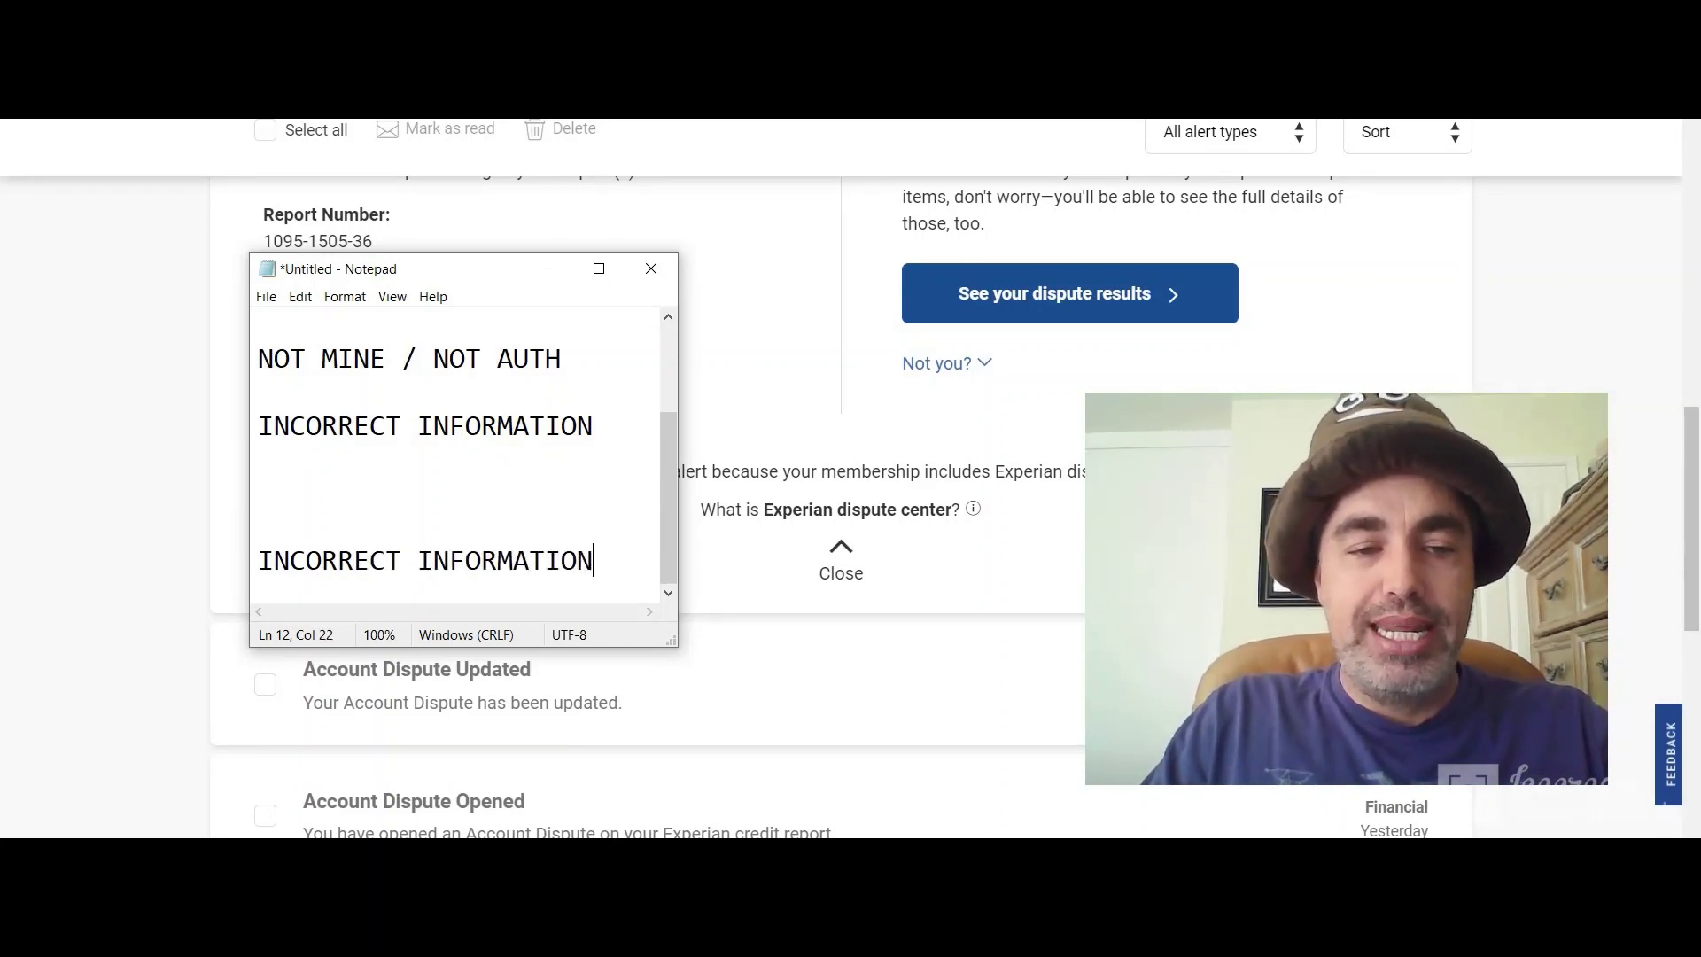
Add the lines 'OTHER - OTHER - OTHER' and 'OTHER -' below the INCORRECT INFORMATION entries.
key(Return)
key(Return)
key(Return)
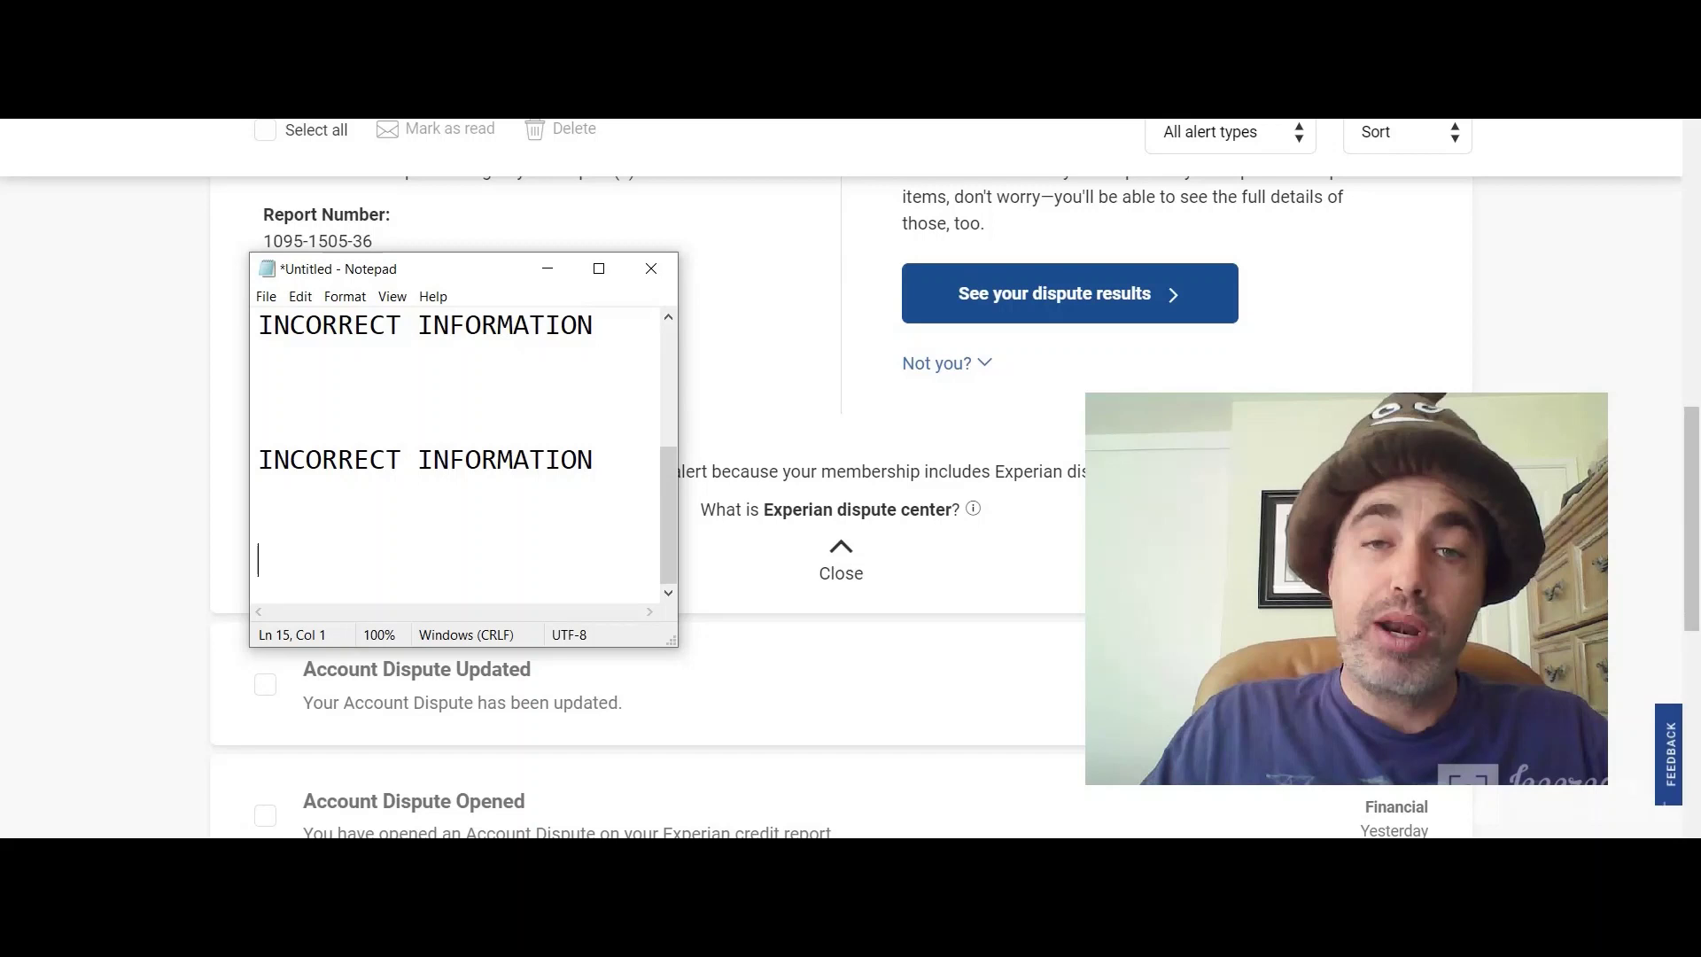
text(OTHE)
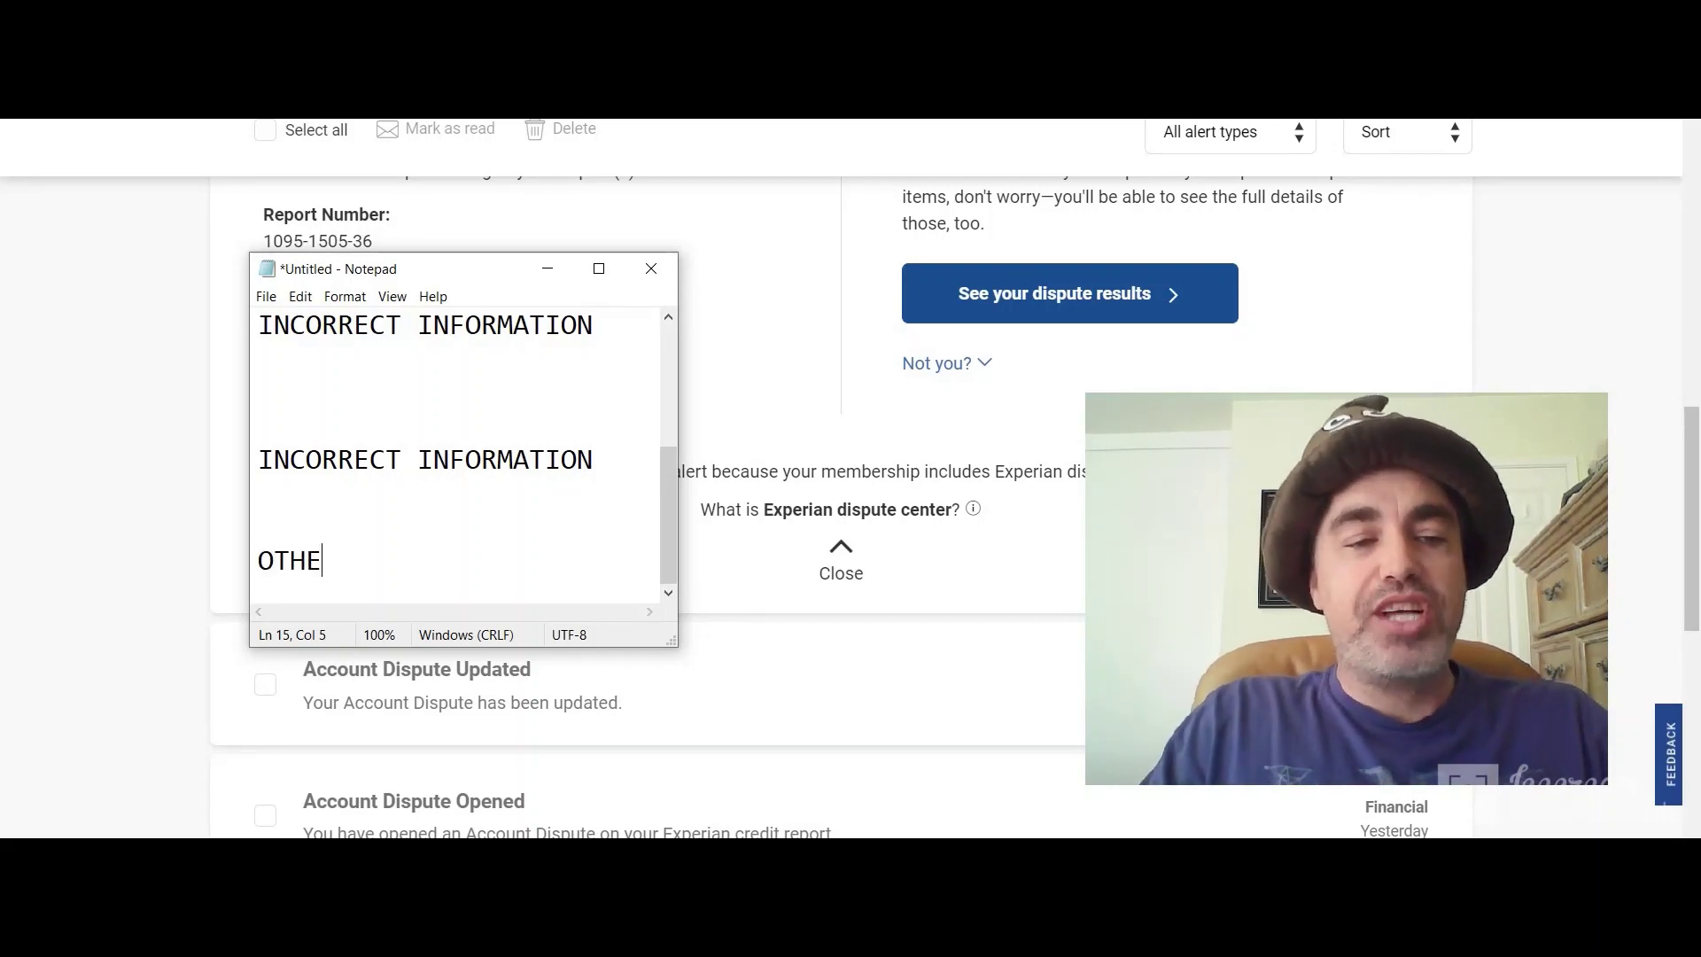
text(R - O)
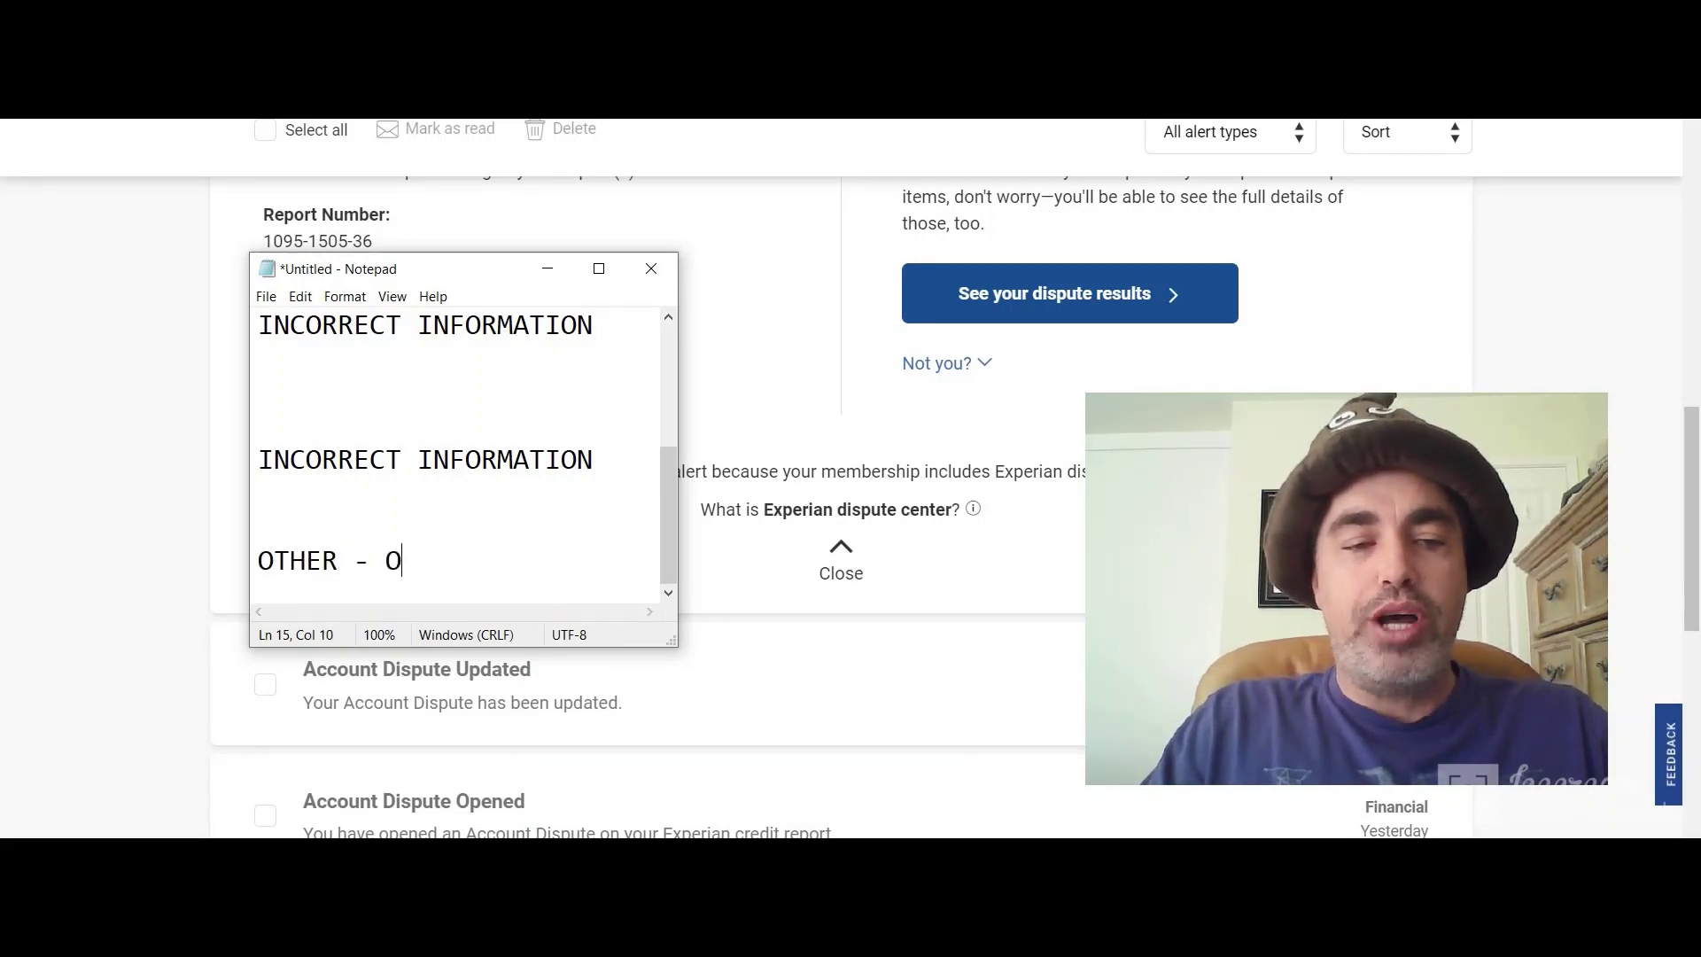
text(THER - OTHER - OTHE)
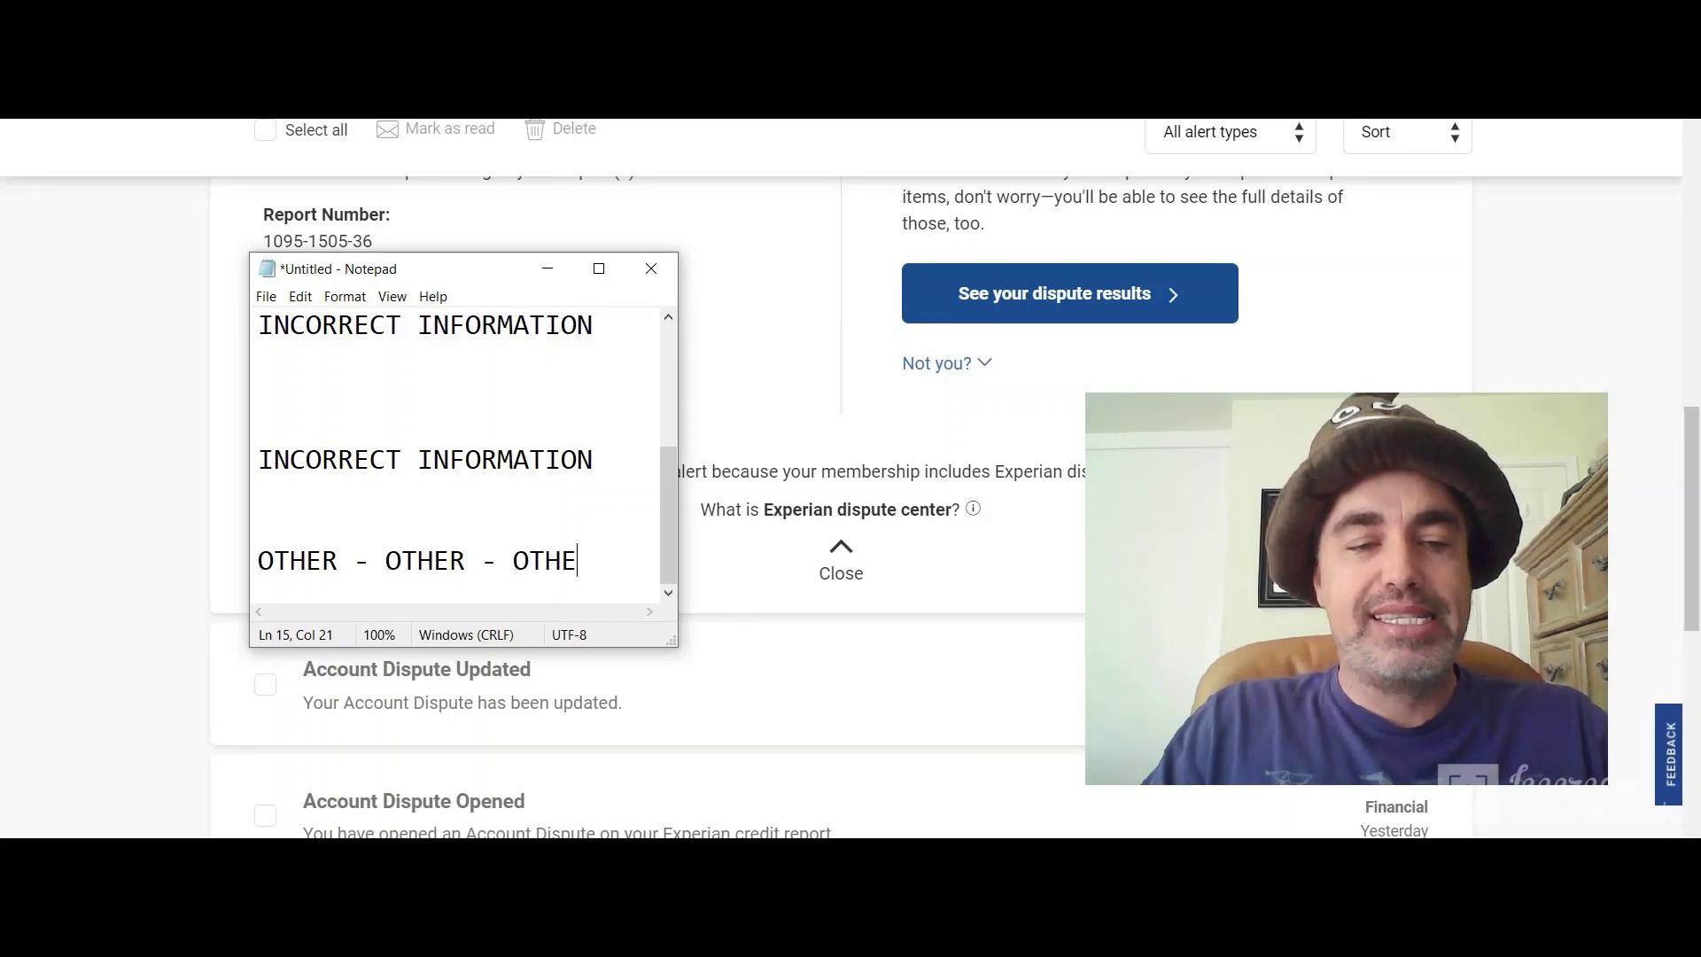
key(Return)
text(OTHER -)
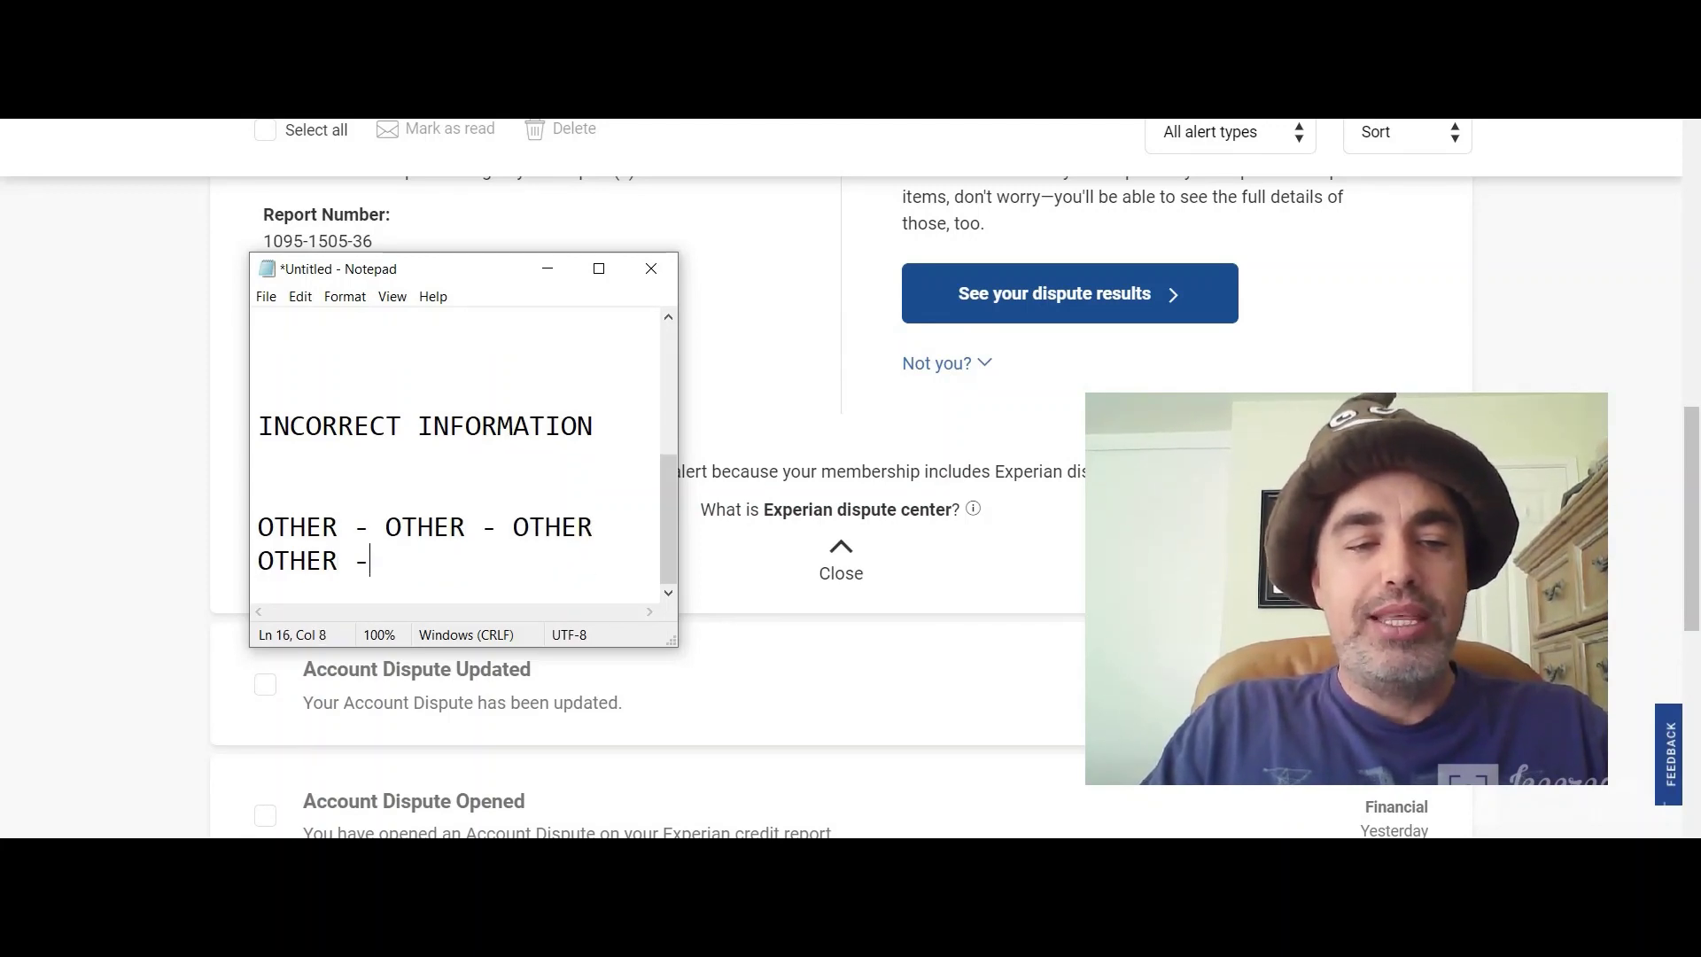
key(Return)
key(Return)
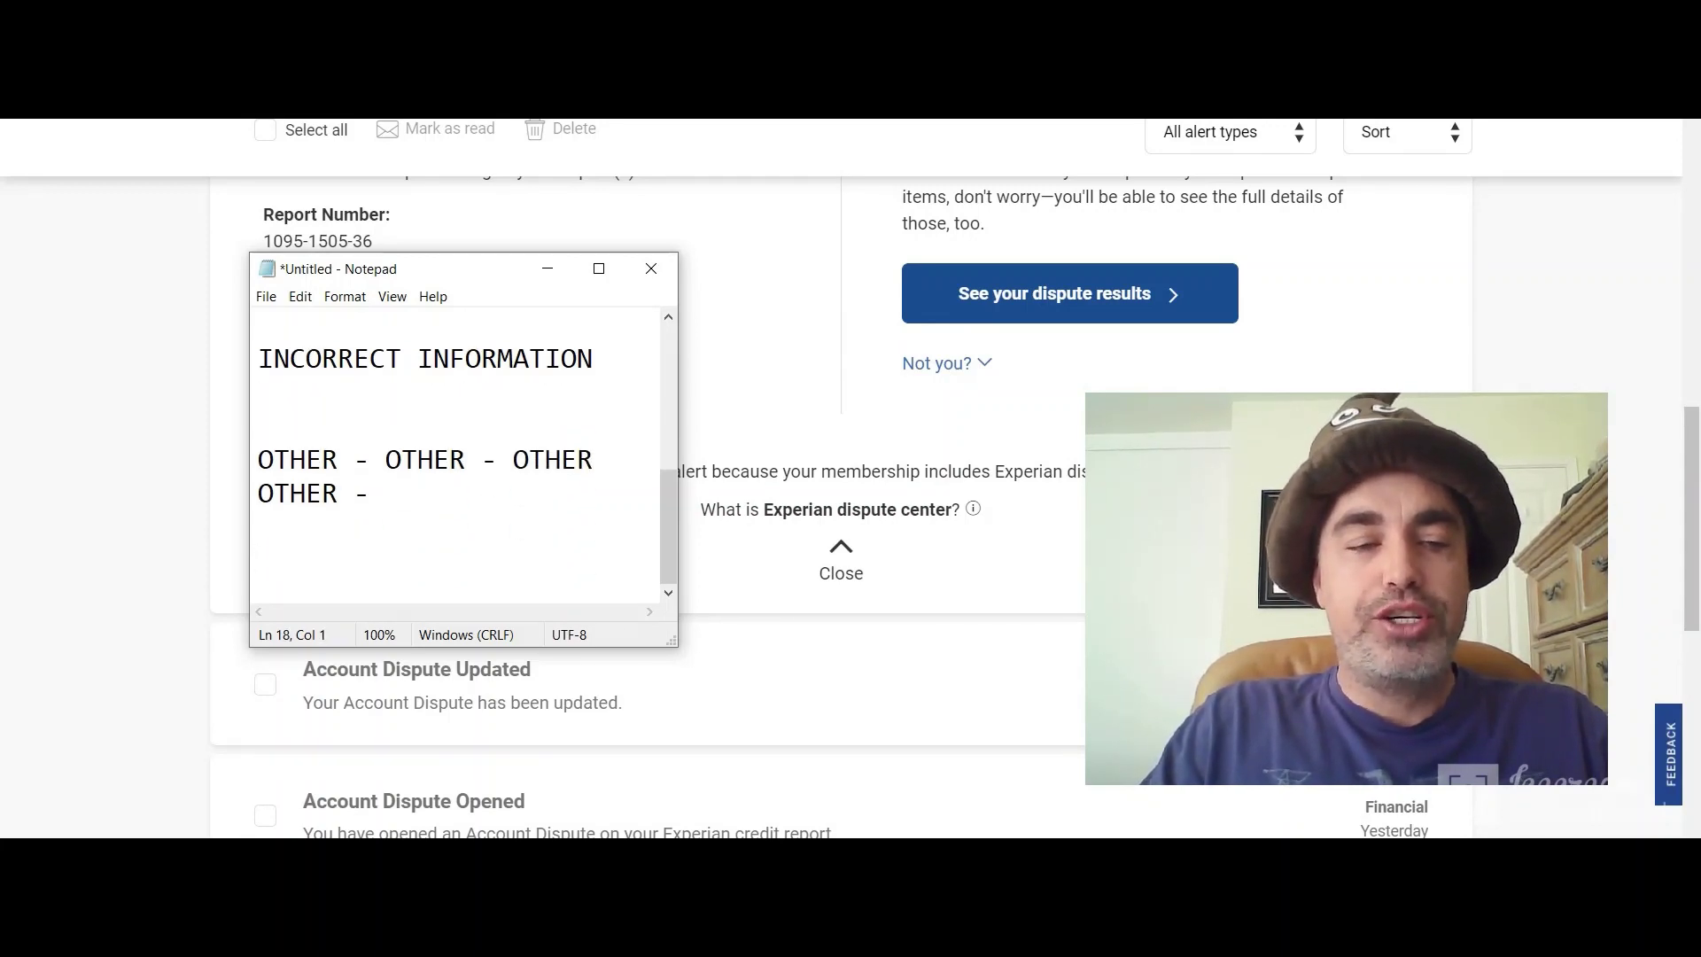